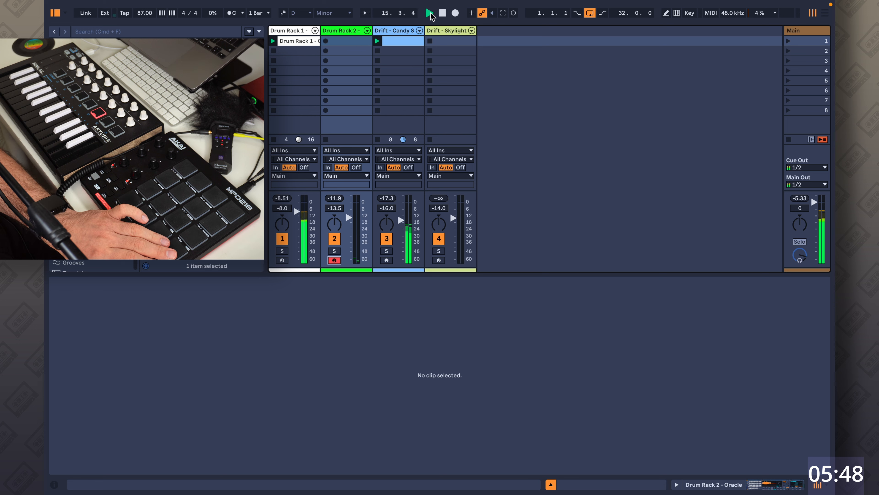
Select the Drum Rack 2 clip and overdub new drum hits into it from the pad controller.
{"action": "left_click", "coordinate": [443, 13]}
{"action": "left_click", "coordinate": [326, 40]}
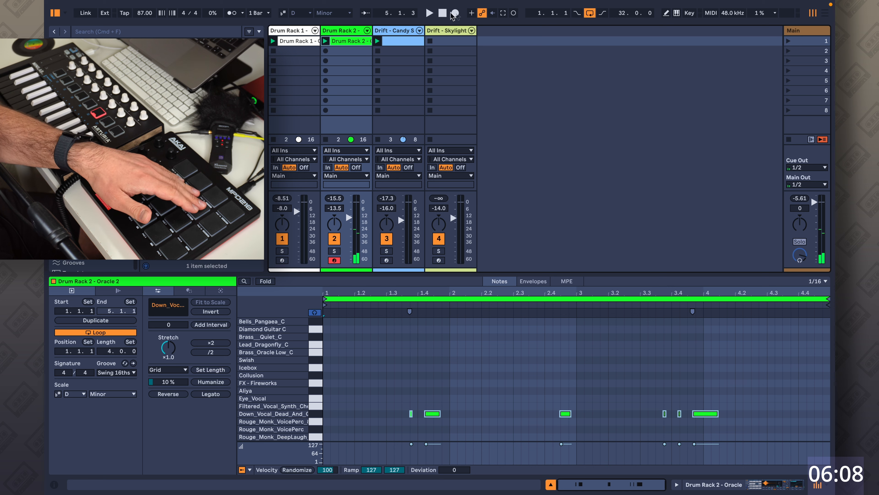
{"action": "left_click", "coordinate": [513, 13]}
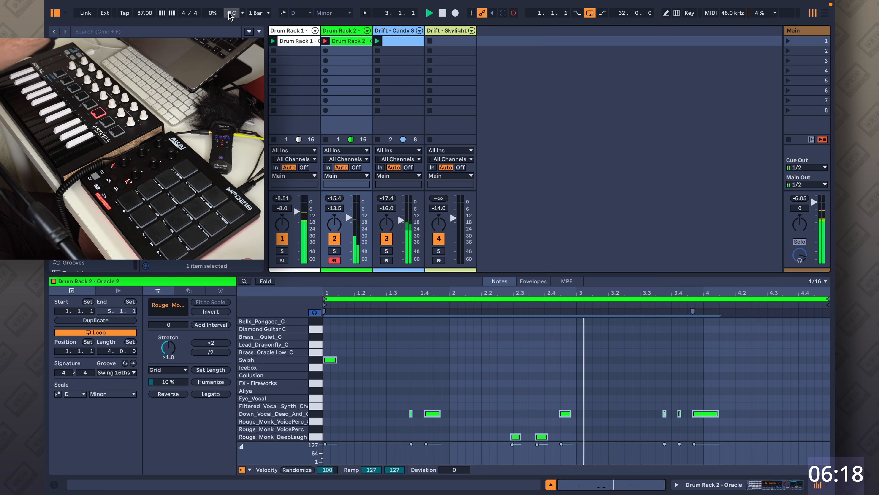
Delete the newly recorded Rouge_Monk_DeepLaugh notes and the Swish note from the clip.
{"action": "left_click_drag", "start_coordinate": [489, 429], "coordinate": [583, 448]}
{"action": "key", "text": "Delete"}
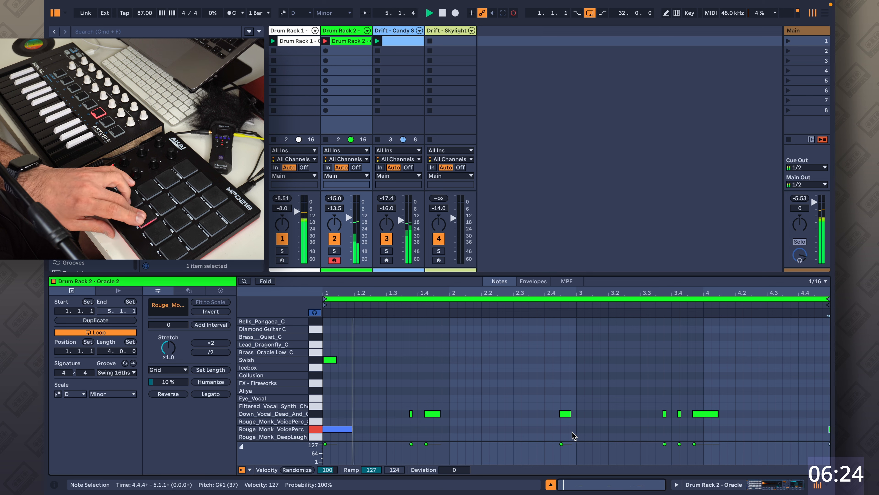
{"action": "left_click_drag", "start_coordinate": [365, 349], "coordinate": [333, 368]}
{"action": "key", "text": "Delete"}
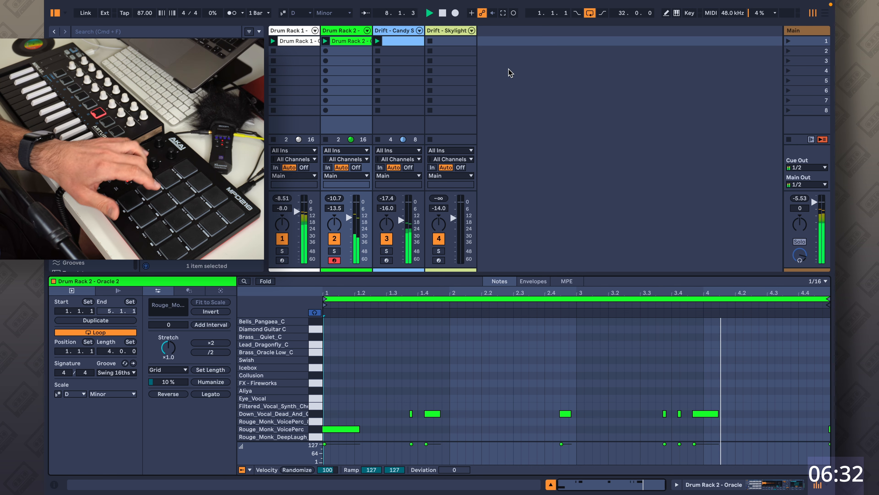
Overdub Filtered_Vocal hits into the clip, delete the stray Diamond Guitar and Brass notes, and stop playback.
{"action": "left_click", "coordinate": [513, 14]}
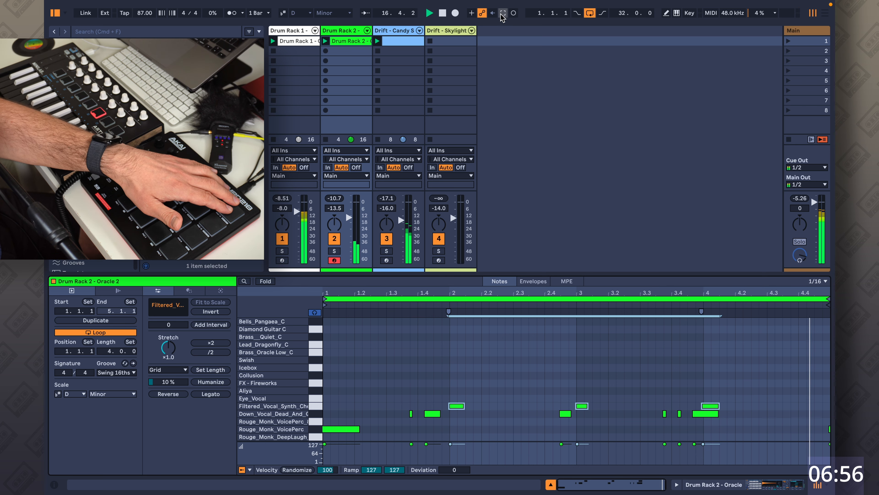
{"action": "left_click", "coordinate": [513, 13]}
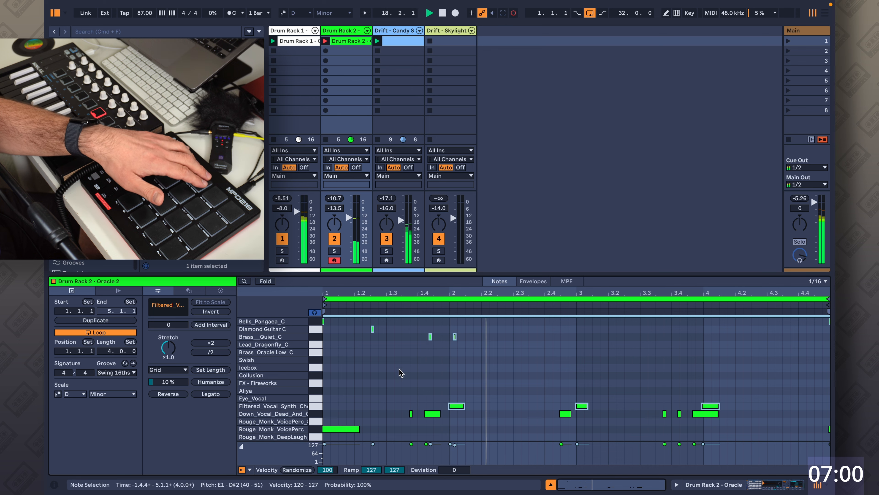
{"action": "left_click_drag", "start_coordinate": [482, 356], "coordinate": [303, 317]}
{"action": "key", "text": "Delete"}
{"action": "left_click", "coordinate": [514, 14]}
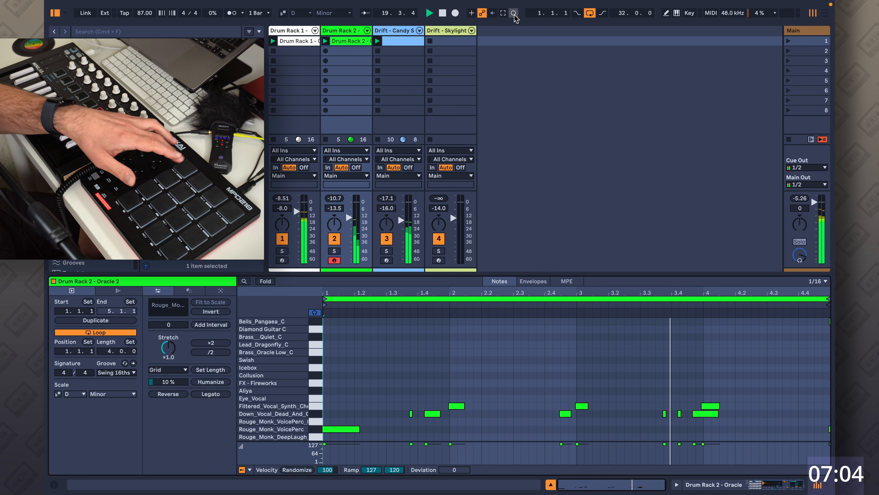
{"action": "left_click", "coordinate": [443, 12]}
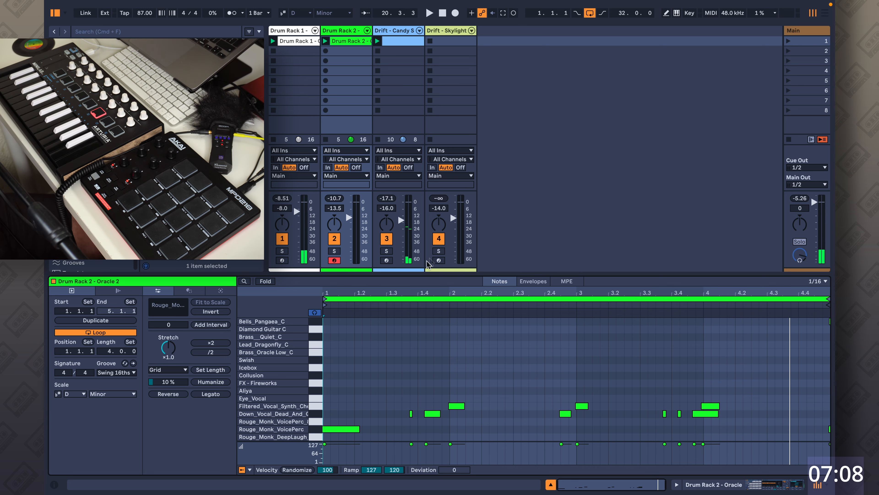
Arm the Drift - Skylight track and capture the keyboard part just played into a new clip.
{"action": "left_click", "coordinate": [439, 260]}
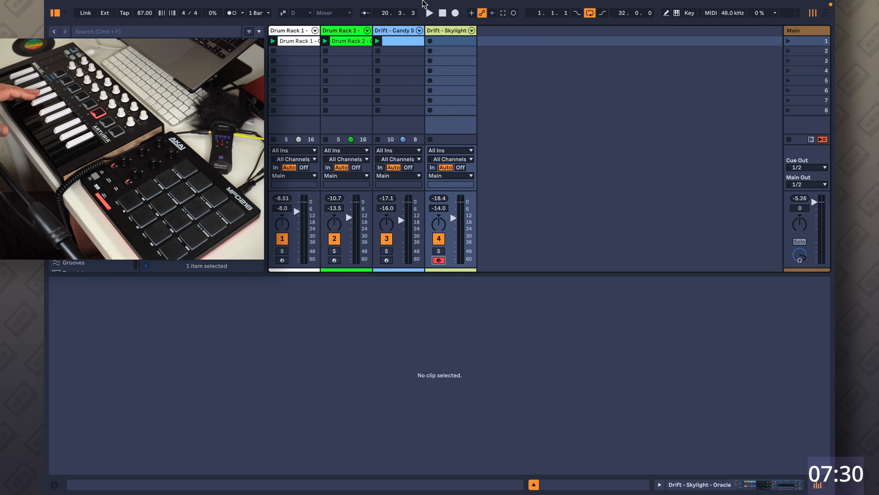
{"action": "left_click", "coordinate": [429, 13]}
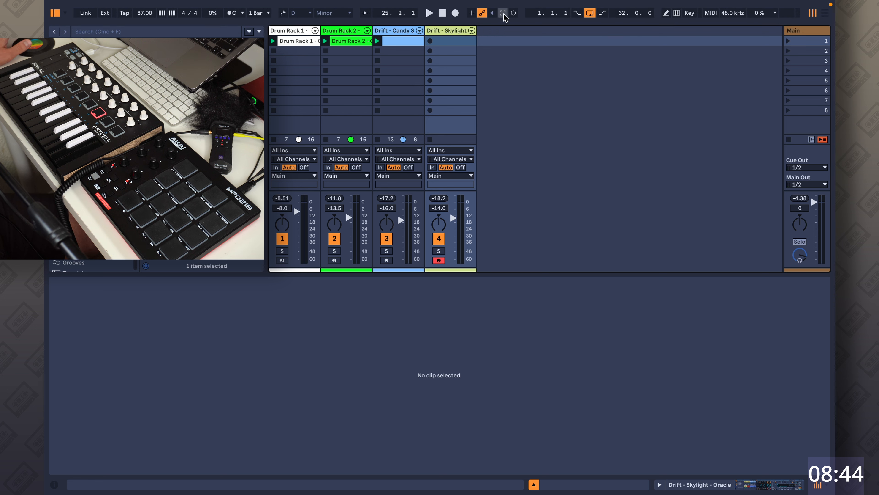
{"action": "left_click", "coordinate": [503, 13]}
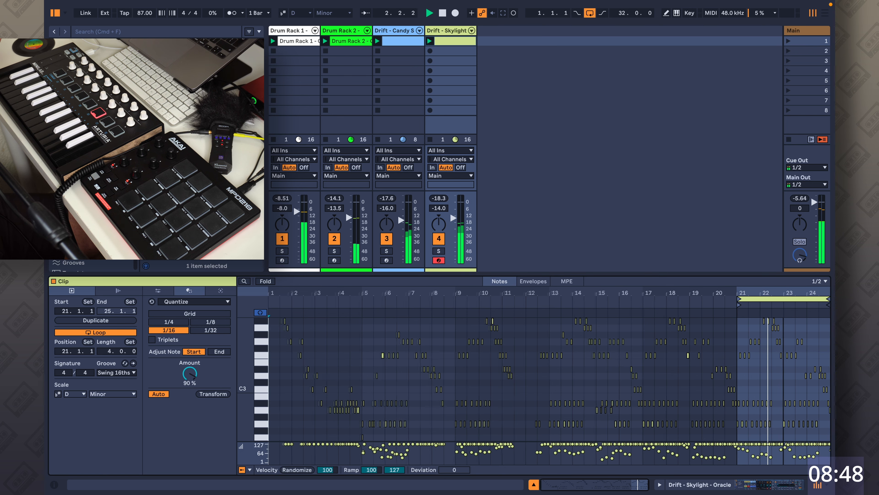
Select all notes in the captured clip and quantize them to 1/16 with 93% amount.
{"action": "left_click_drag", "start_coordinate": [784, 293], "coordinate": [648, 386]}
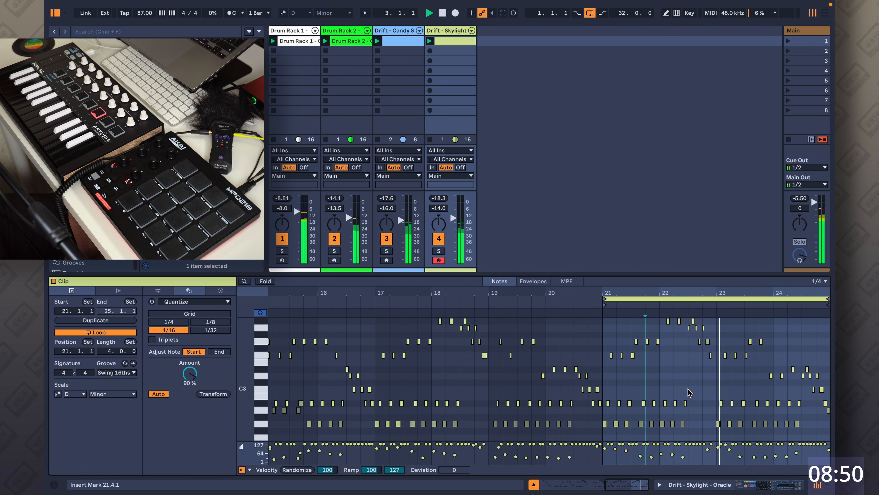
{"action": "key", "text": "super+a"}
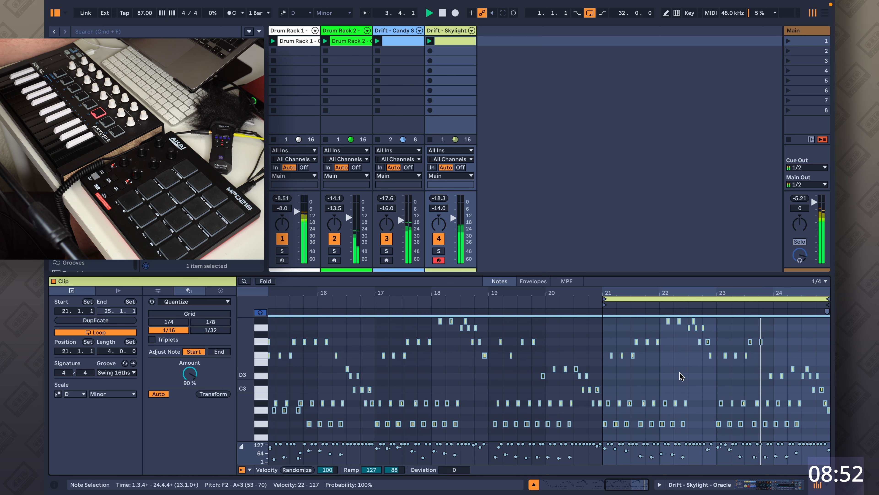
{"action": "key", "text": "super+shift+u"}
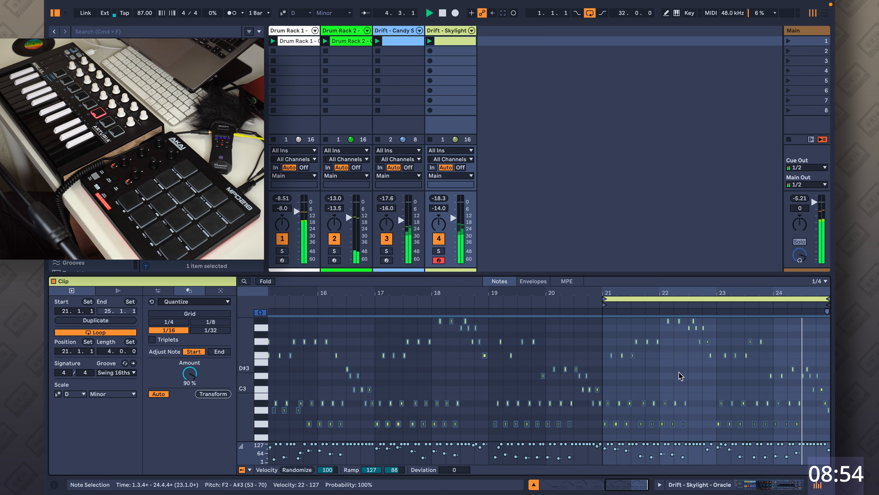
{"action": "left_click_drag", "start_coordinate": [187, 376], "coordinate": [187, 374]}
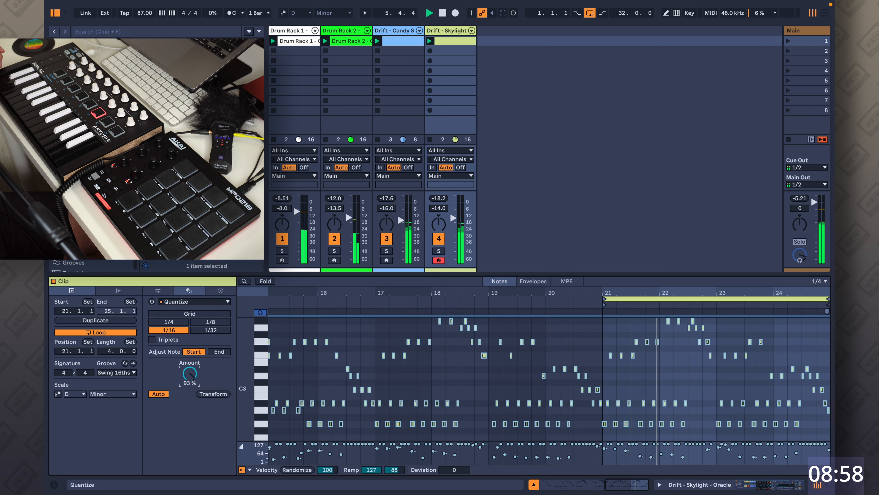
{"action": "left_click", "coordinate": [445, 13]}
Open Drum Rack 1 and reveal the Bass_Coldvision_C pad's sample file in Finder.
{"action": "left_click", "coordinate": [526, 94]}
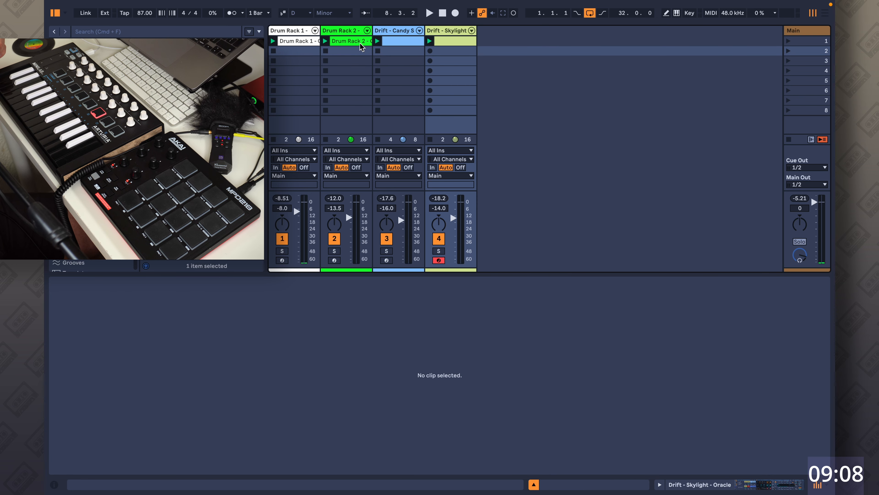
{"action": "left_click", "coordinate": [284, 31]}
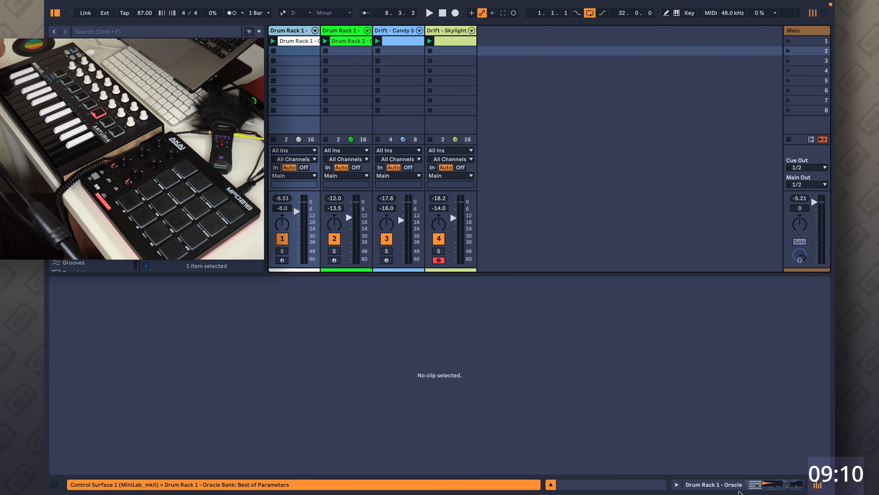
{"action": "left_click", "coordinate": [757, 489]}
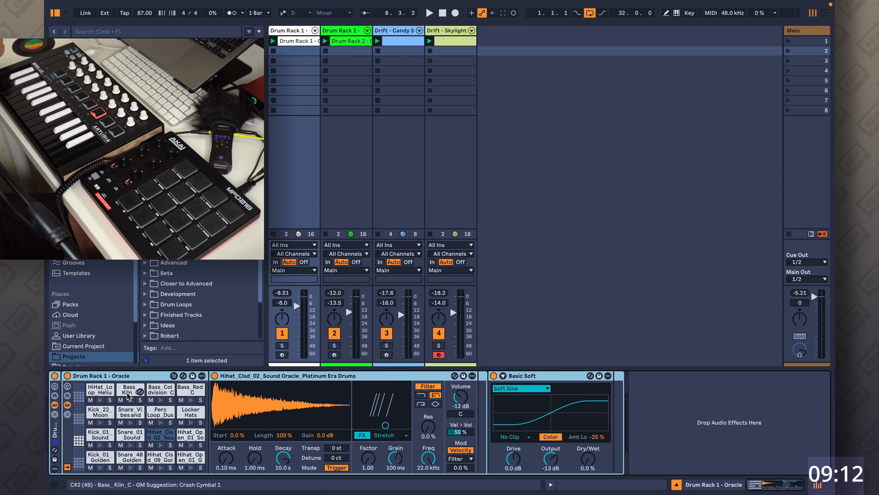
{"action": "left_click", "coordinate": [161, 400]}
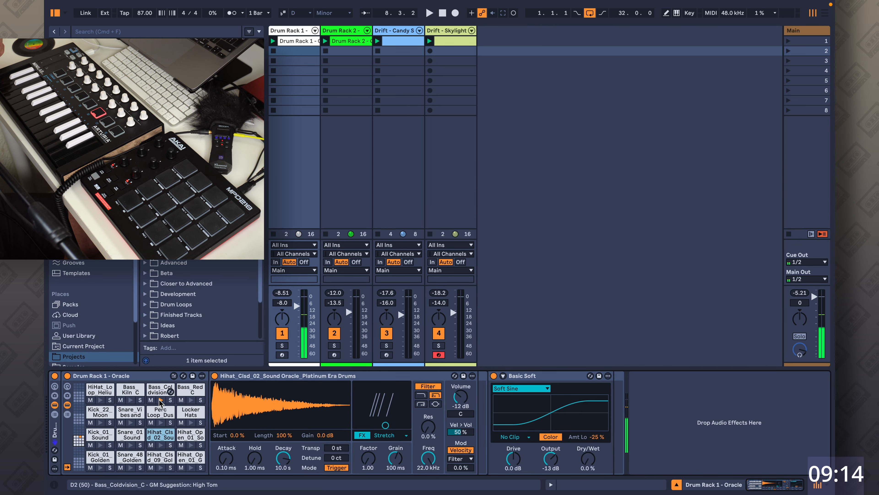
{"action": "right_click", "coordinate": [158, 390]}
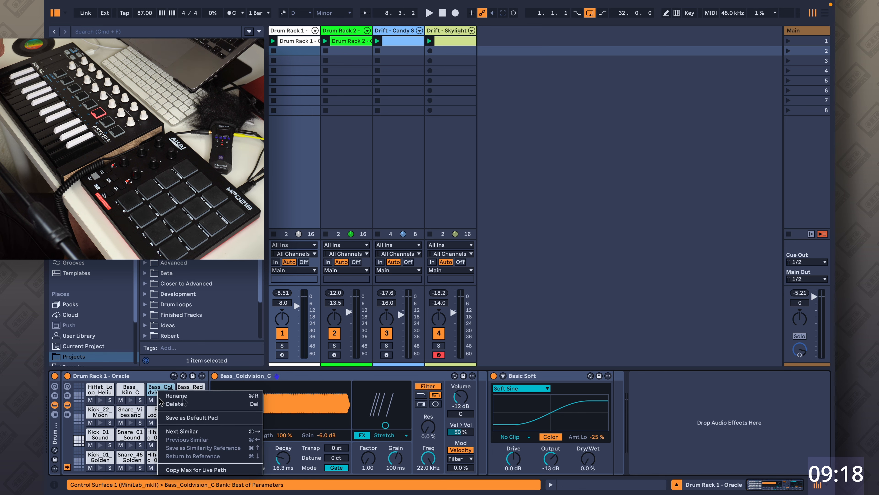
{"action": "left_click", "coordinate": [316, 405]}
{"action": "right_click", "coordinate": [316, 405]}
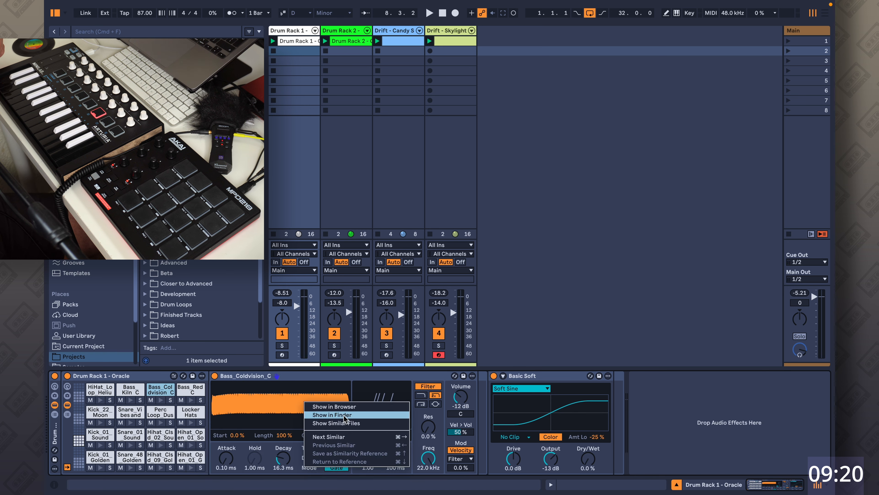
{"action": "left_click", "coordinate": [354, 421]}
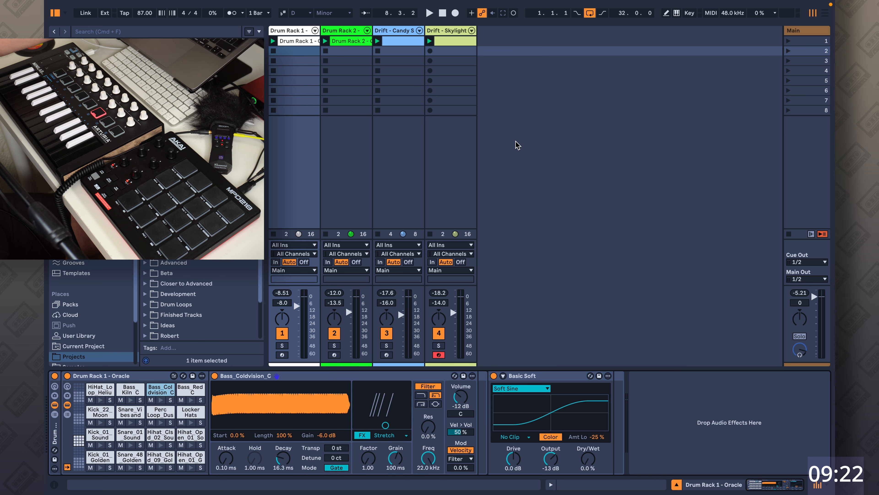
Insert a new MIDI track after the existing tracks.
{"action": "key", "text": "super+t"}
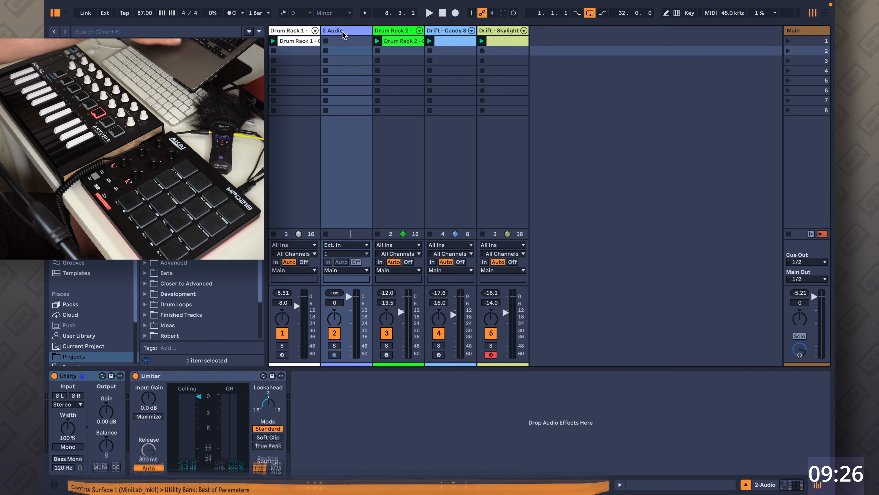
{"action": "key", "text": "Delete"}
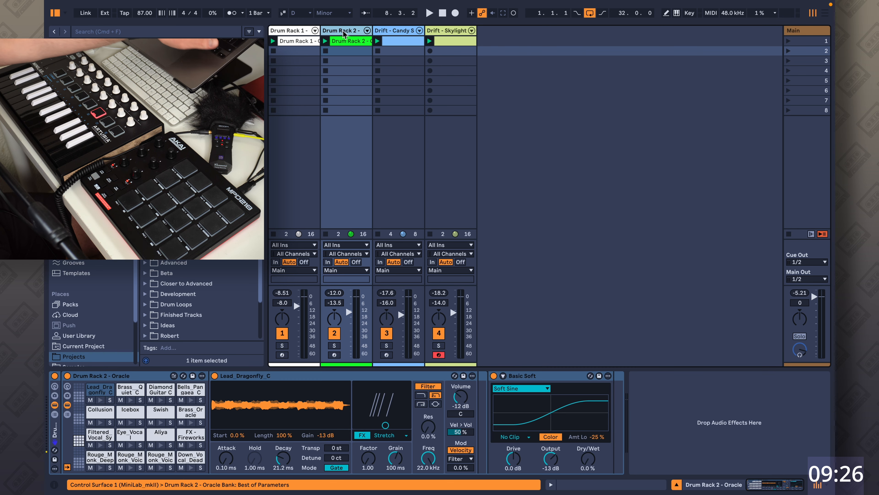
{"action": "right_click", "coordinate": [515, 65]}
{"action": "left_click", "coordinate": [525, 79]}
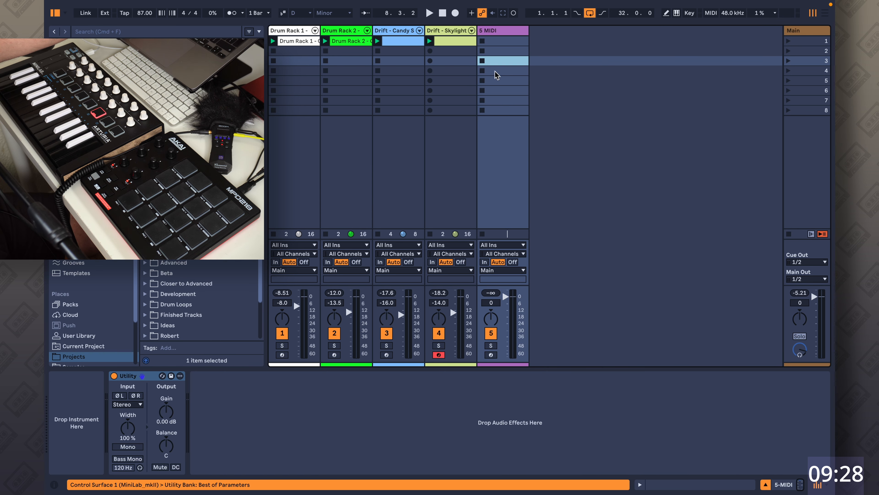
Search the browser for Simpler and load it onto the new MIDI track.
{"action": "key", "text": "super+f"}
{"action": "type", "text": "s"}
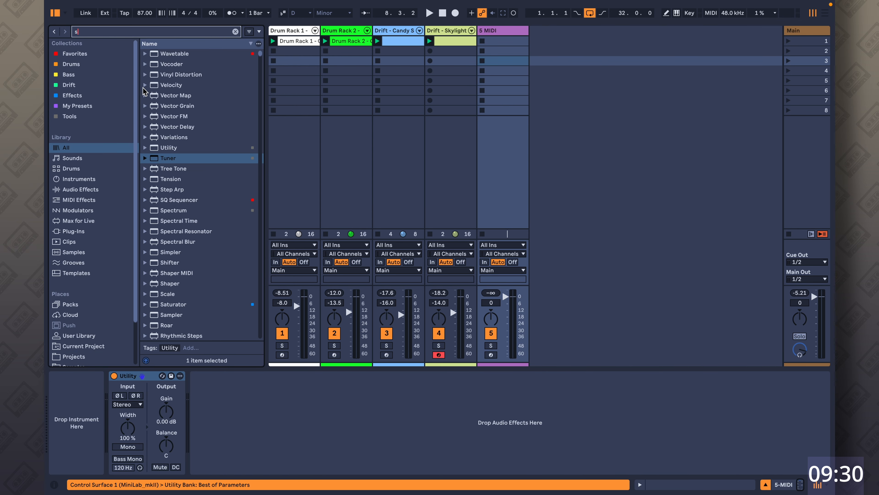
{"action": "type", "text": "impler"}
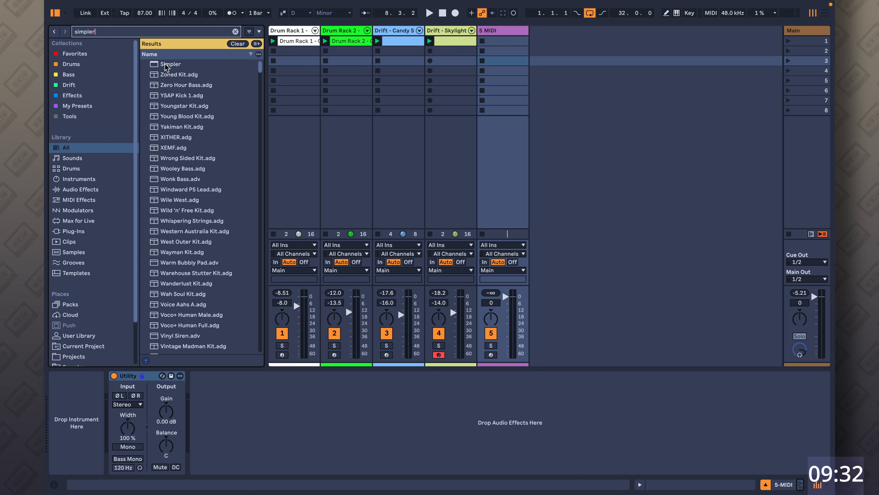
{"action": "left_click_drag", "start_coordinate": [167, 64], "coordinate": [301, 53]}
{"action": "left_click_drag", "start_coordinate": [483, 34], "coordinate": [483, 35]}
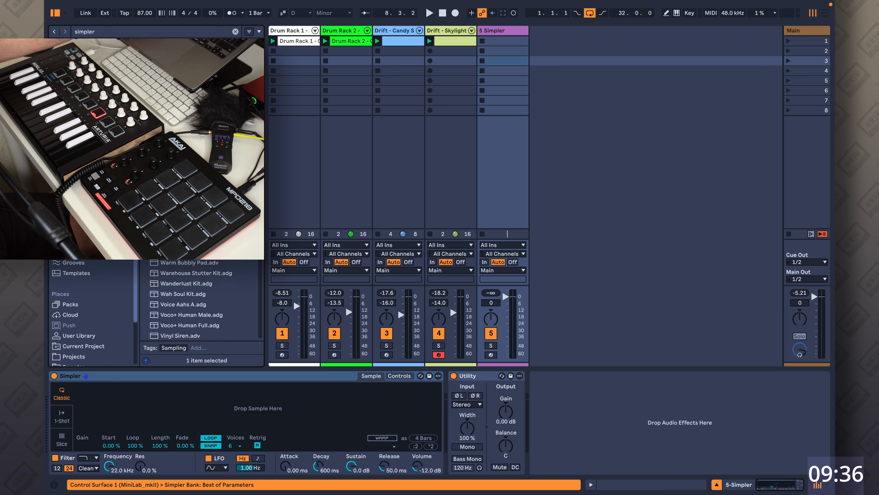
Load the Bass_Coldvision_C sample into Simpler and trim its start point inward.
{"action": "left_click_drag", "start_coordinate": [560, 326], "coordinate": [325, 417]}
{"action": "left_click_drag", "start_coordinate": [79, 386], "coordinate": [141, 384]}
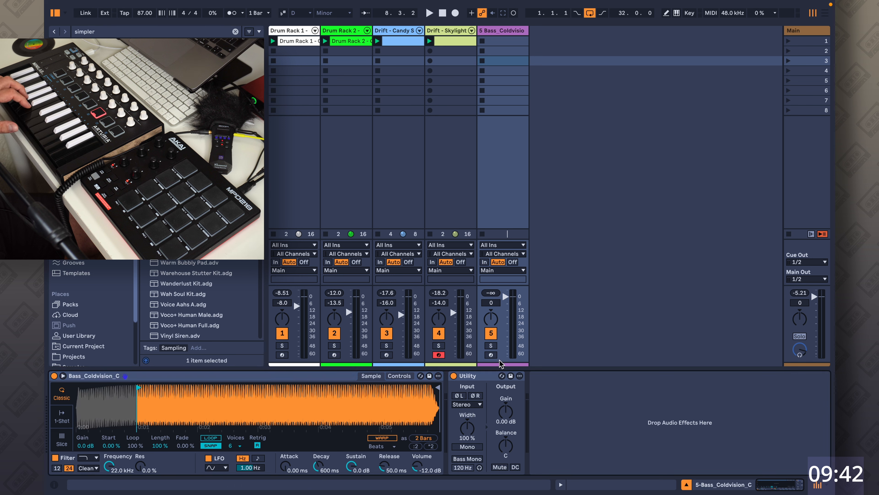
Arm the Simpler bass track for live playing and stop the transport.
{"action": "left_click", "coordinate": [490, 354]}
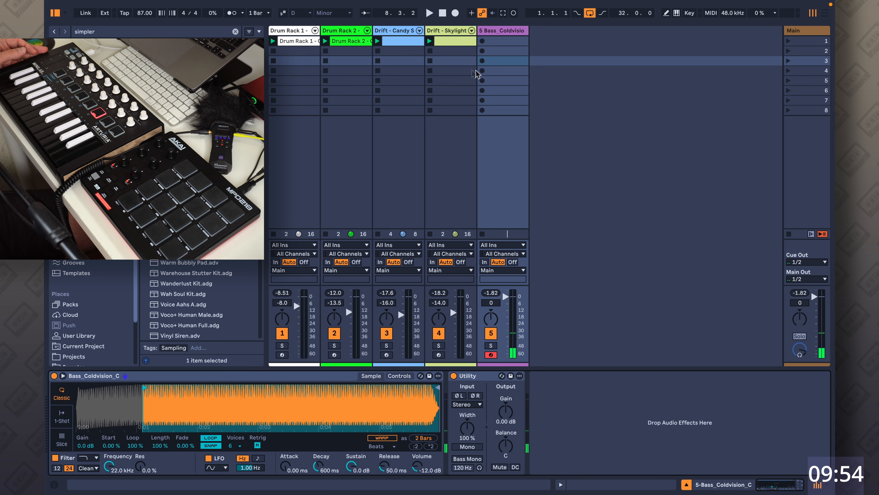
{"action": "left_click", "coordinate": [443, 13]}
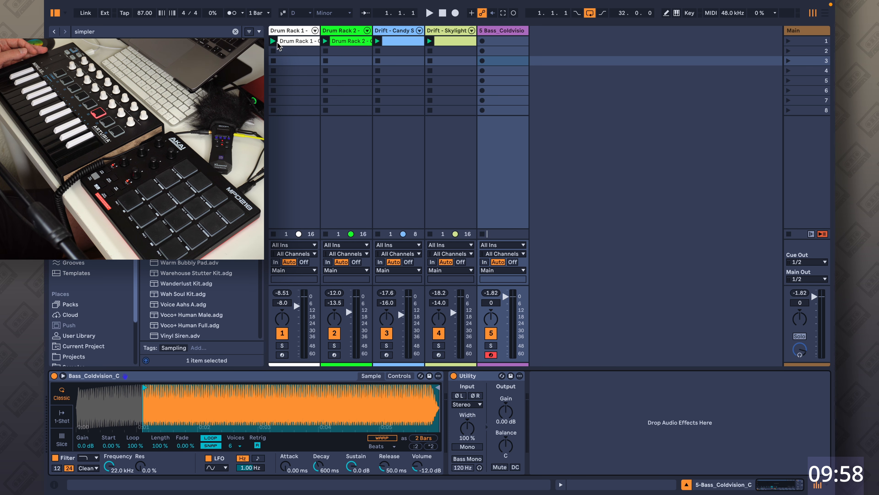
Duplicate the Drum Rack 1 clip into the slot below and launch the copy.
{"action": "left_click_drag", "start_coordinate": [277, 46], "coordinate": [279, 55]}
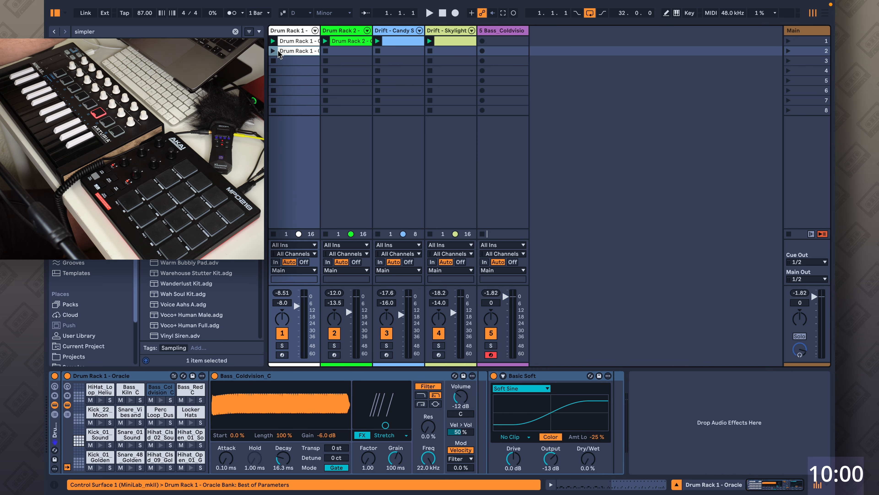
{"action": "left_click", "coordinate": [274, 51]}
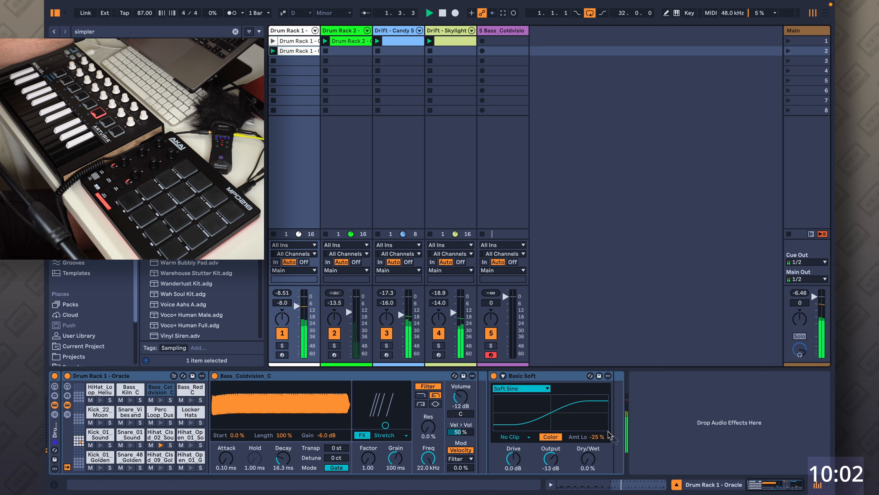
{"action": "left_click", "coordinate": [637, 481]}
Arm the Drum Rack 1 track and delete all Hihat_Clsd_02 notes from the copied clip.
{"action": "left_click", "coordinate": [283, 260]}
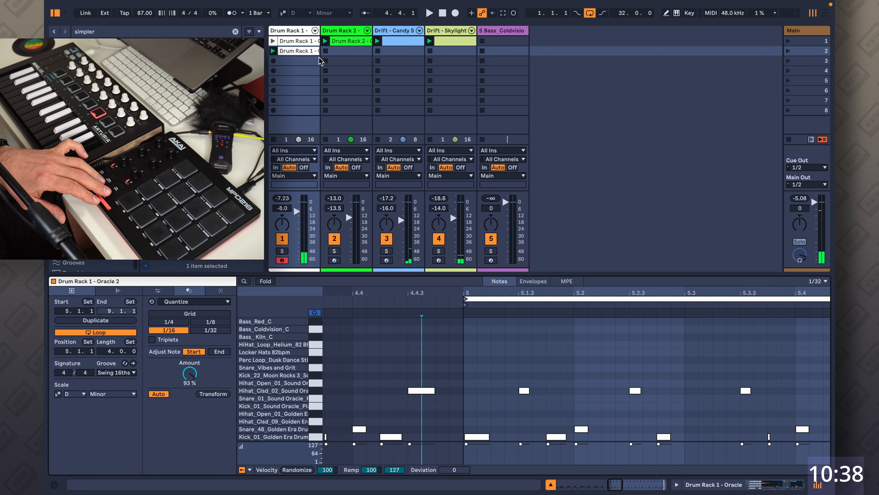
{"action": "left_click", "coordinate": [313, 391]}
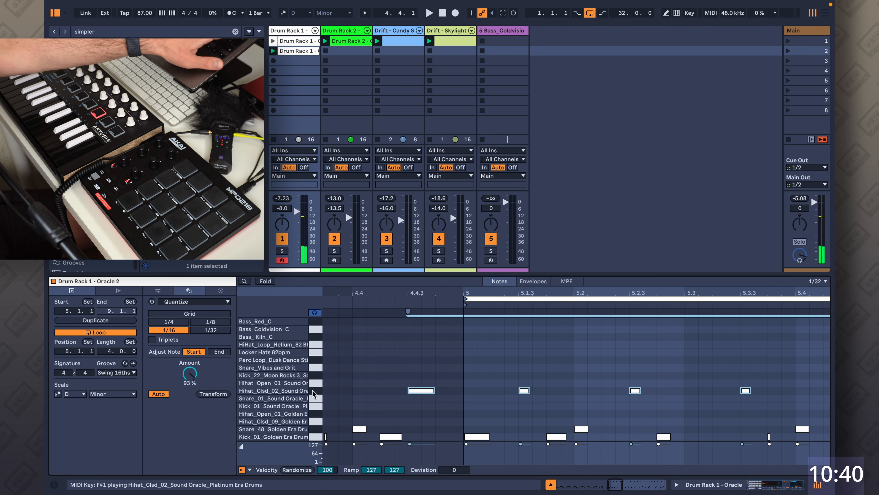
{"action": "key", "text": "Delete"}
Crop the clip to its loop selection from bar 5 to bar 9.
{"action": "left_click_drag", "start_coordinate": [509, 294], "coordinate": [510, 239]}
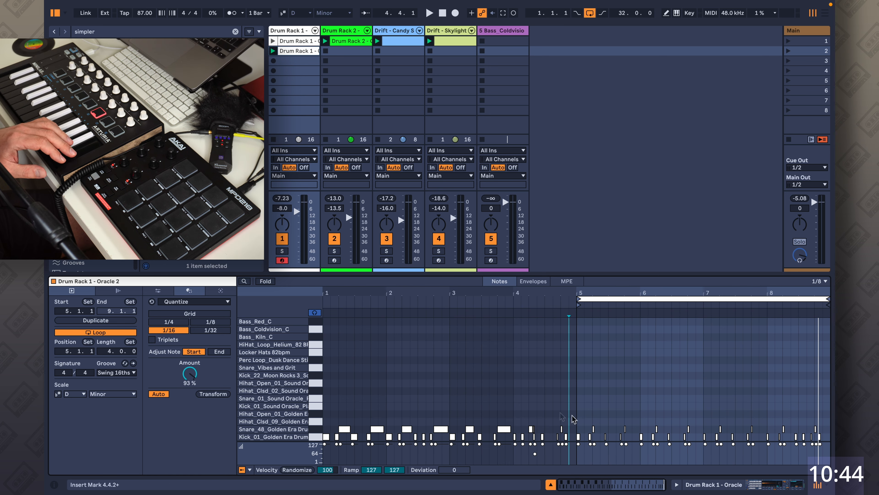
{"action": "right_click", "coordinate": [582, 293]}
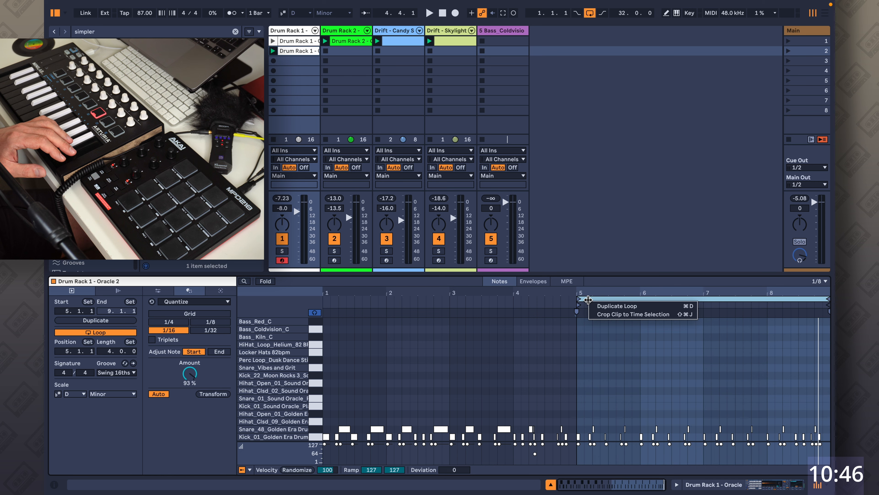
{"action": "left_click", "coordinate": [619, 313]}
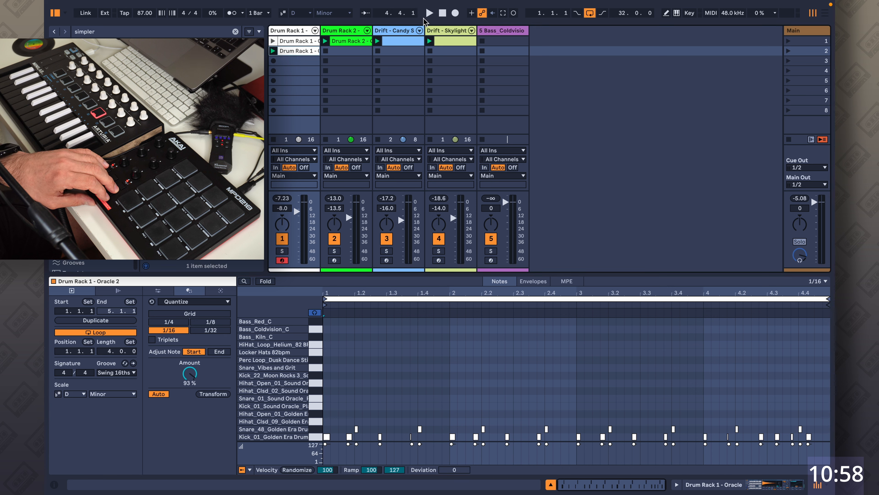
Record a closed hi-hat pattern into the clip during playback, edit a hi-hat note near 2.4.4, and stop.
{"action": "left_click", "coordinate": [429, 13]}
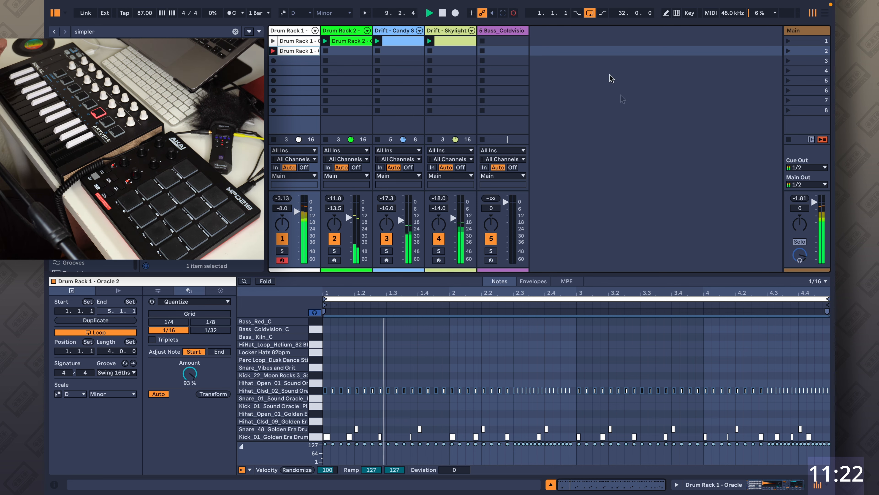
{"action": "left_click_drag", "start_coordinate": [590, 290], "coordinate": [591, 340]}
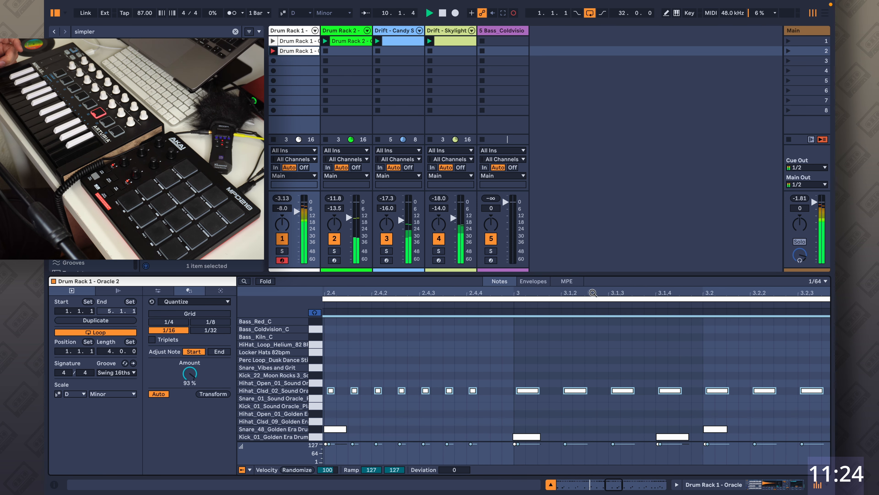
{"action": "left_click", "coordinate": [514, 369]}
{"action": "double_click", "coordinate": [494, 391]}
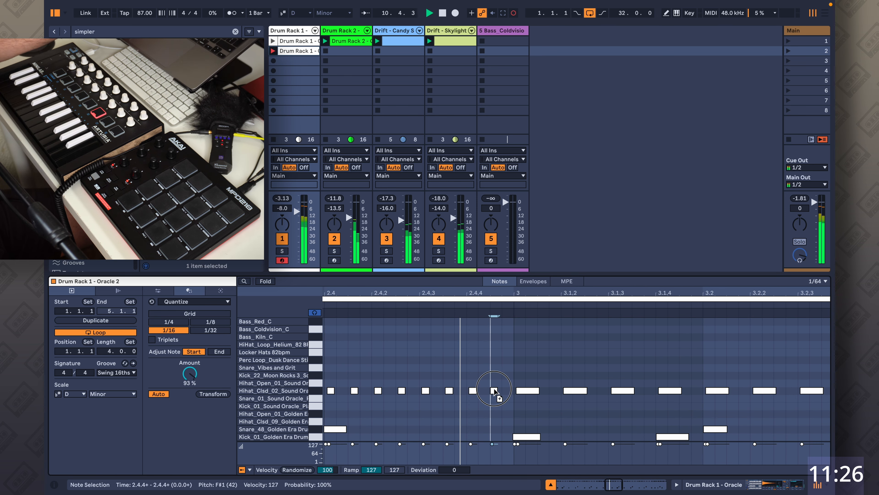
{"action": "left_click", "coordinate": [525, 367]}
{"action": "double_click", "coordinate": [533, 295]}
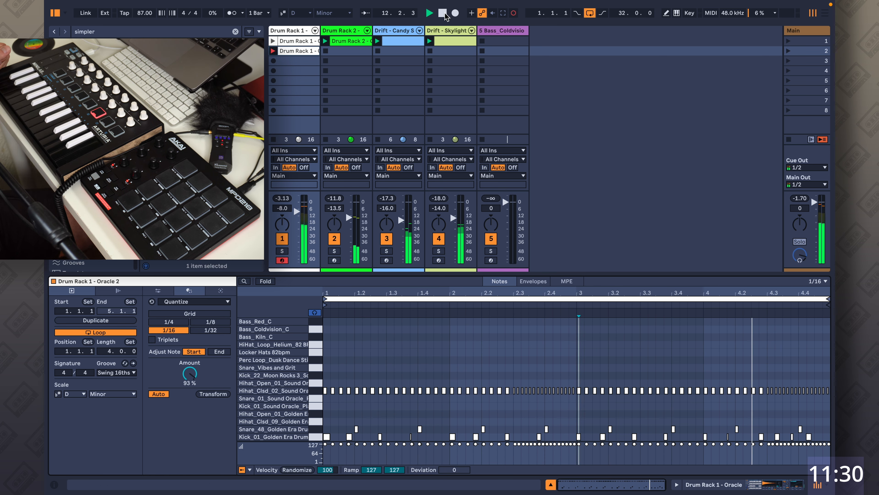
{"action": "left_click", "coordinate": [513, 13]}
{"action": "key", "text": "space"}
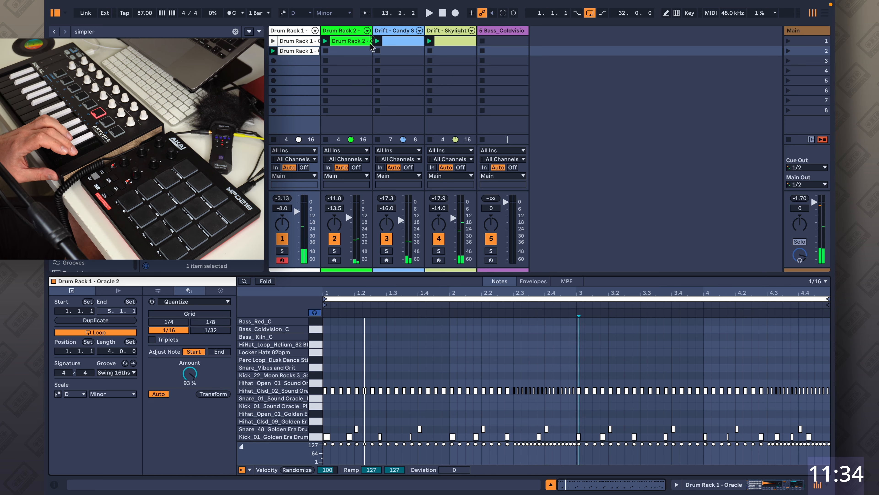
Inspect the notes of the Drum Rack 2 clip.
{"action": "left_click", "coordinate": [350, 41]}
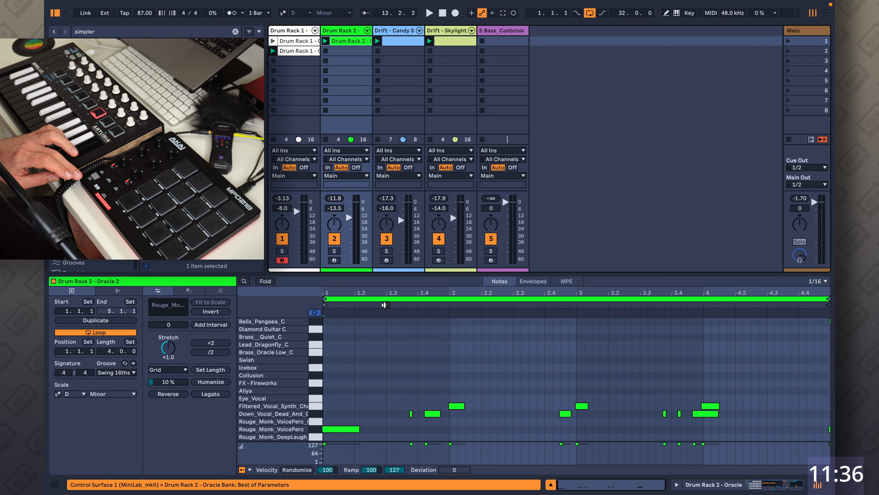
{"action": "left_click", "coordinate": [388, 295]}
{"action": "left_click", "coordinate": [767, 336]}
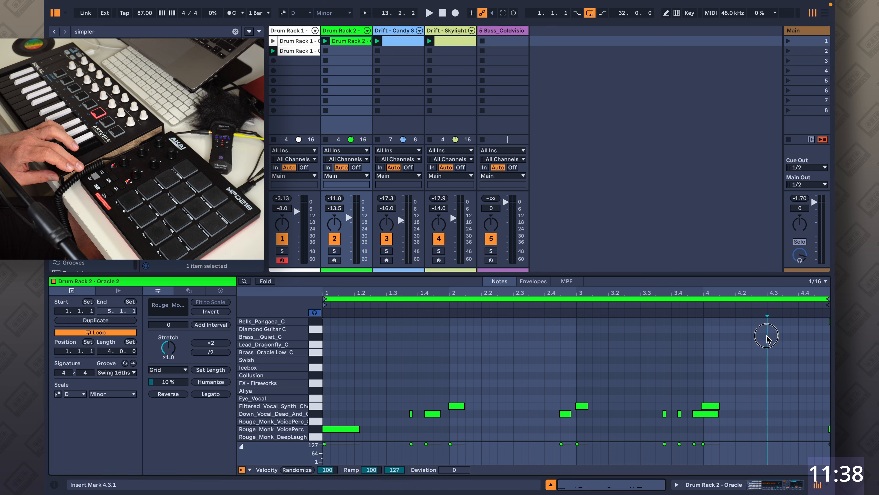
{"action": "left_click", "coordinate": [320, 324]}
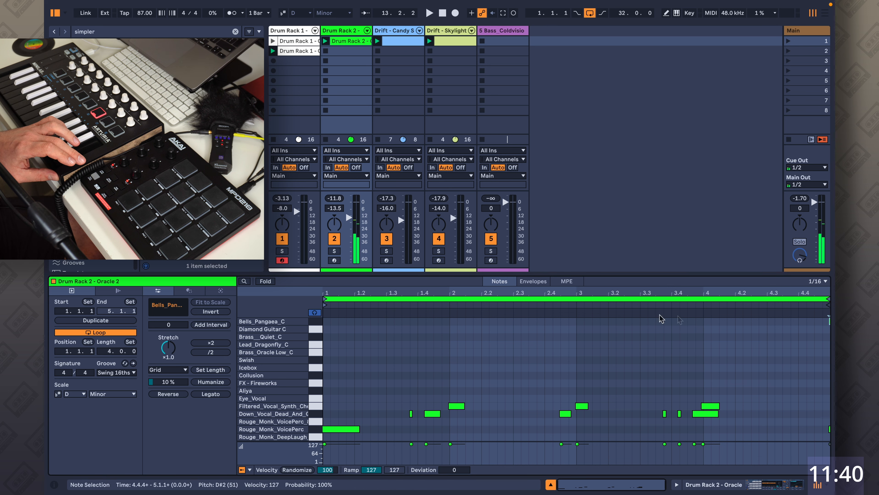
{"action": "left_click", "coordinate": [807, 328]}
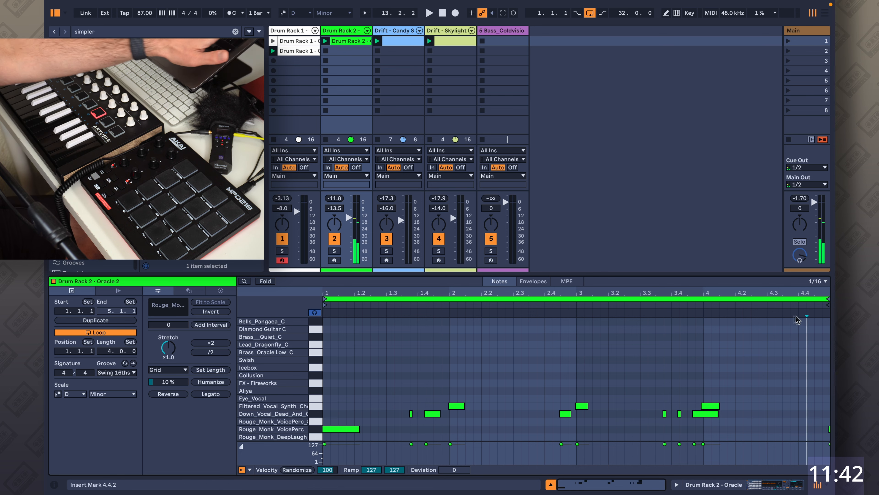
Record open hi-hat notes into the second Drum Rack 1 clip during playback, select the open hi-hat rows, and stop.
{"action": "left_click", "coordinate": [298, 51]}
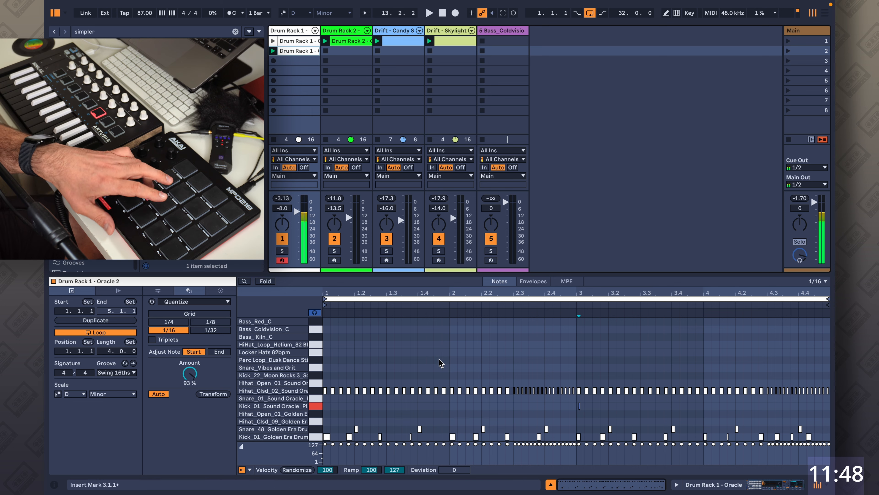
{"action": "left_click", "coordinate": [433, 13]}
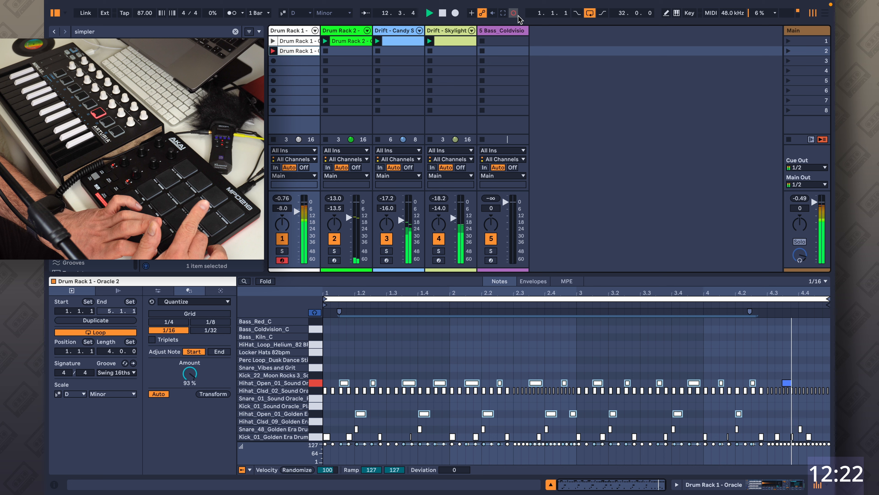
{"action": "left_click", "coordinate": [397, 363]}
{"action": "left_click", "coordinate": [315, 383]}
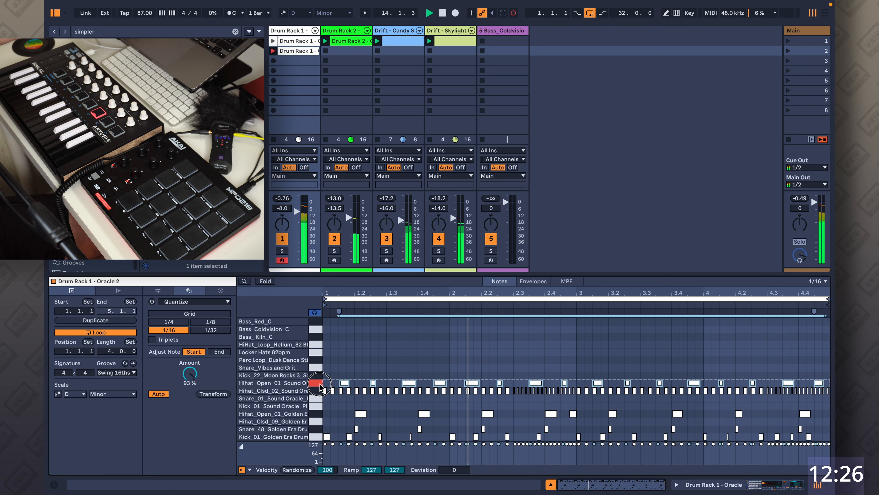
{"action": "left_click", "coordinate": [319, 414]}
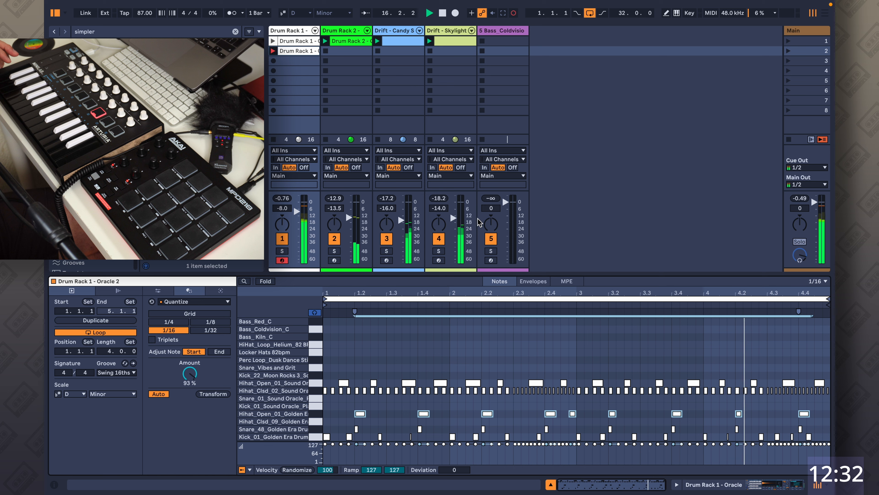
{"action": "left_click", "coordinate": [442, 13]}
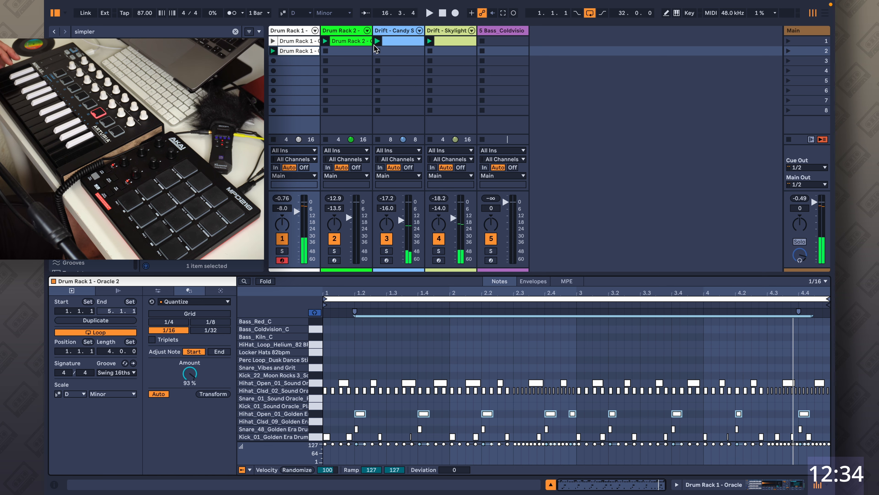
Arm the Drift - Skylight track and record a melody into its second clip slot.
{"action": "left_click", "coordinate": [395, 42]}
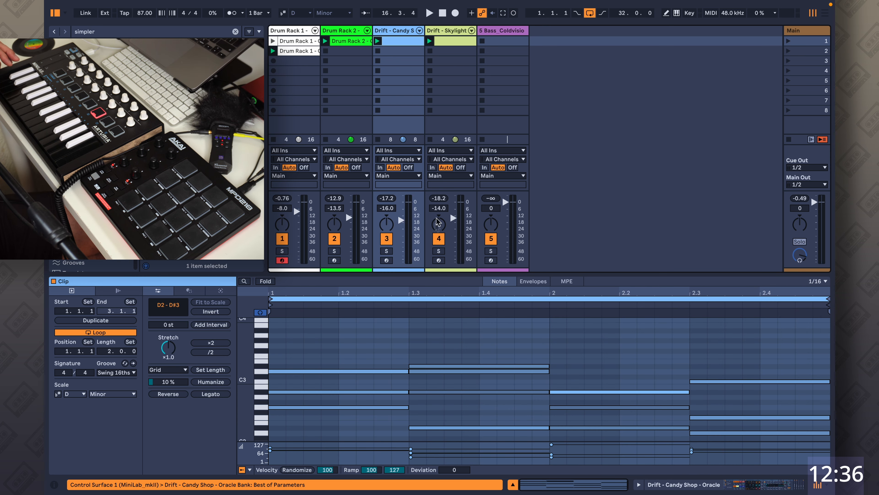
{"action": "left_click", "coordinate": [438, 260]}
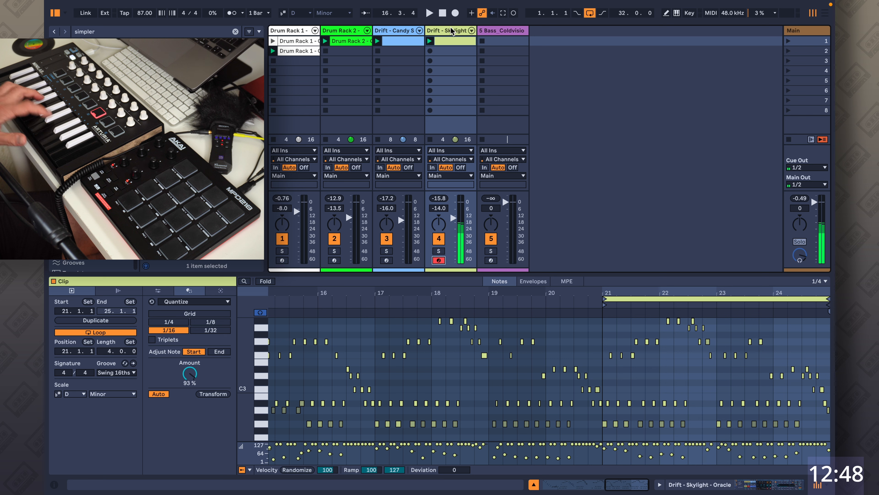
{"action": "left_click", "coordinate": [430, 52]}
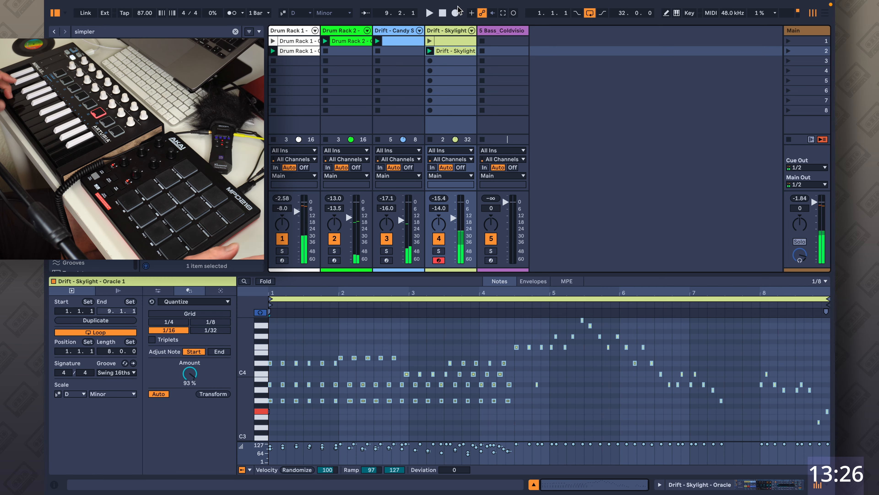
Raise the last two notes of the Skylight clip by two semitones each, to F3 and G3.
{"action": "left_click_drag", "start_coordinate": [783, 292], "coordinate": [784, 326]}
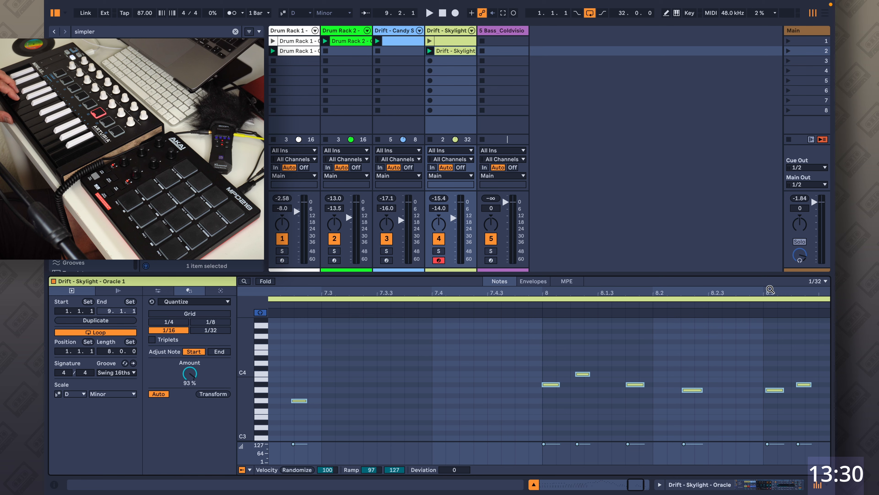
{"action": "left_click_drag", "start_coordinate": [766, 291], "coordinate": [612, 288]}
{"action": "left_click", "coordinate": [758, 422]}
{"action": "key", "text": "Up"}
{"action": "key", "text": "Up"}
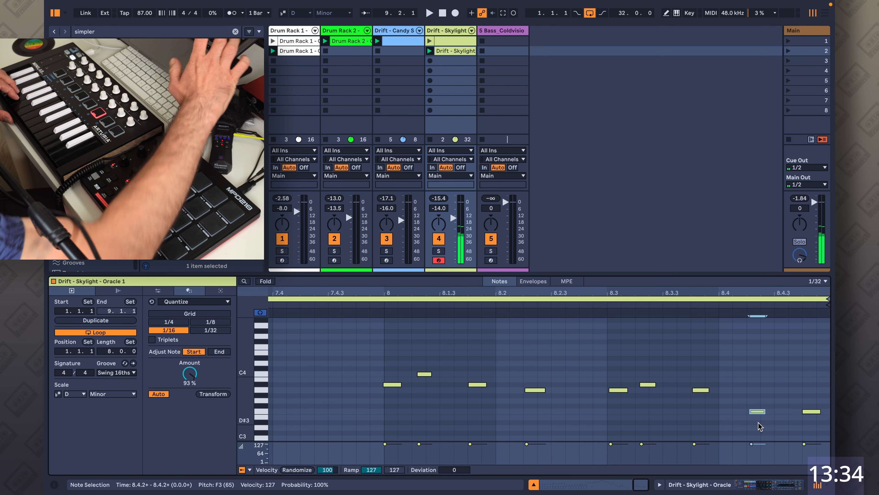
{"action": "left_click", "coordinate": [811, 411]}
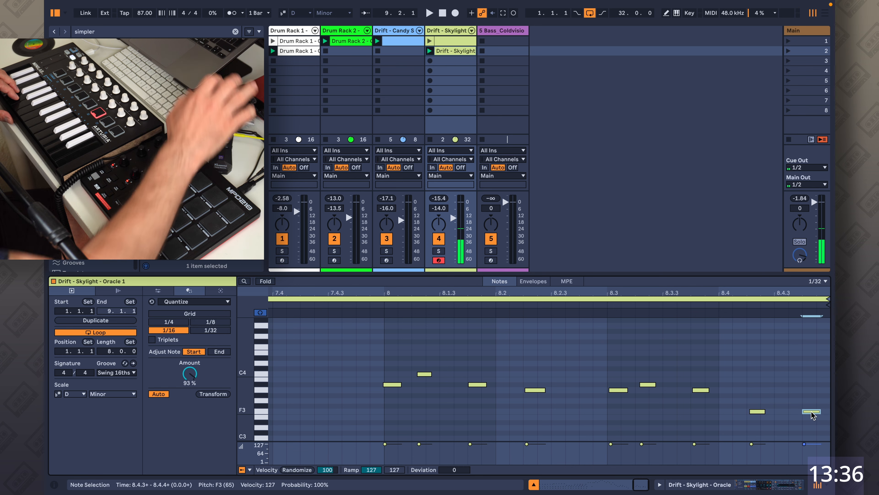
{"action": "key", "text": "Up"}
{"action": "key", "text": "Up"}
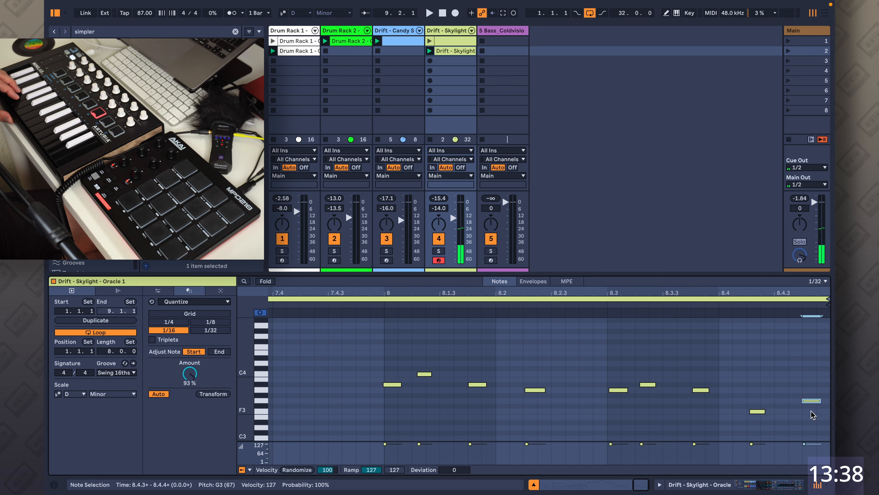
Select all notes in the Skylight clip and start playback.
{"action": "left_click_drag", "start_coordinate": [639, 293], "coordinate": [639, 228]}
{"action": "left_click", "coordinate": [599, 391]}
{"action": "key", "text": "super+a"}
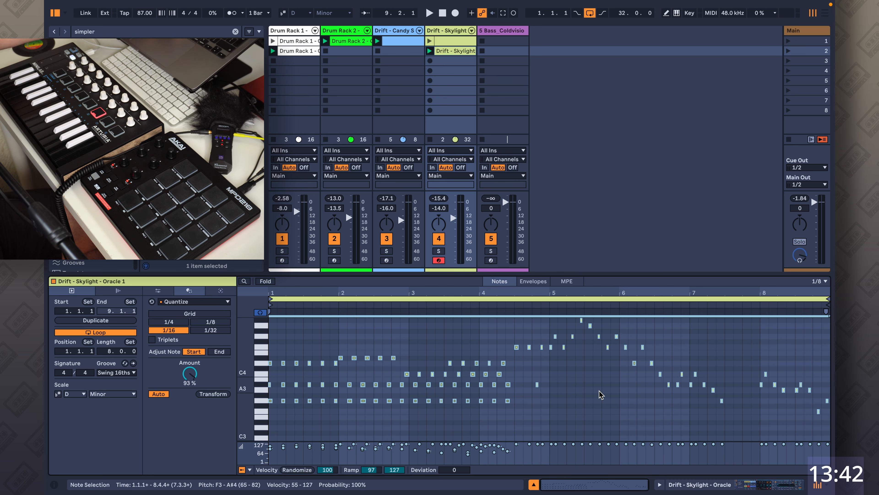
{"action": "key", "text": "space"}
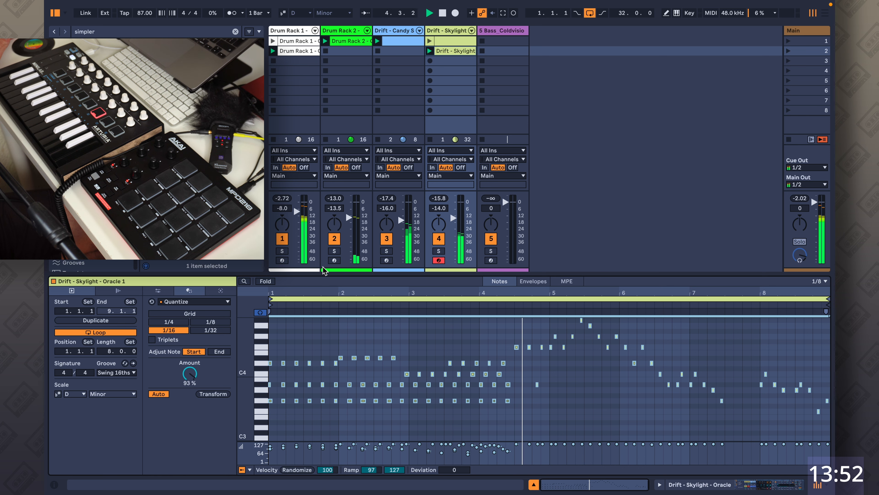
Record a new two-bar clip into the second Drum Rack 2 slot from the pads.
{"action": "left_click", "coordinate": [350, 52]}
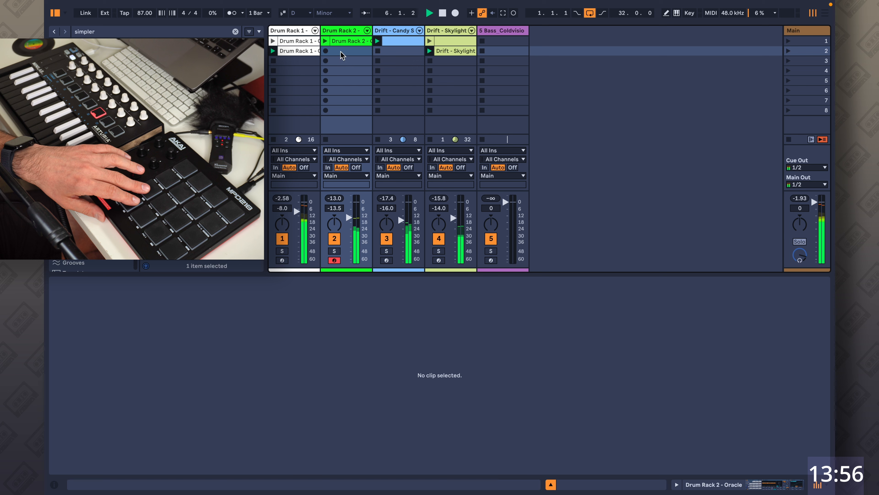
{"action": "left_click", "coordinate": [332, 56]}
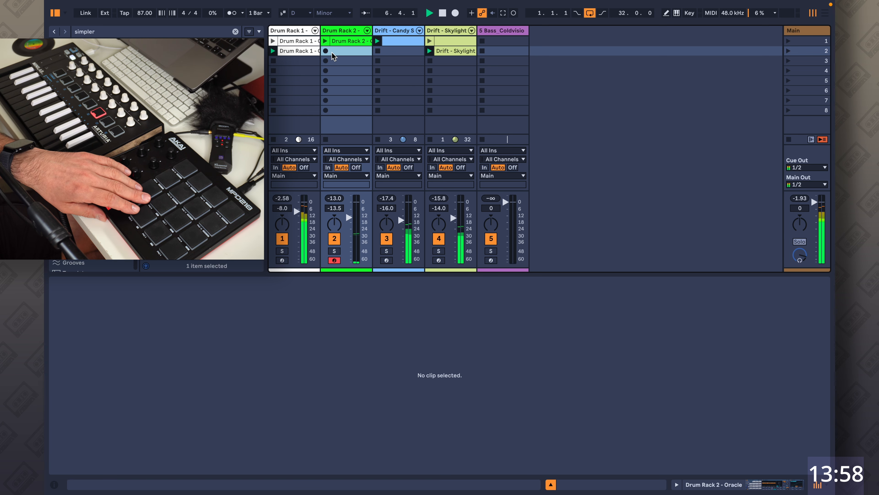
{"action": "left_click", "coordinate": [326, 51]}
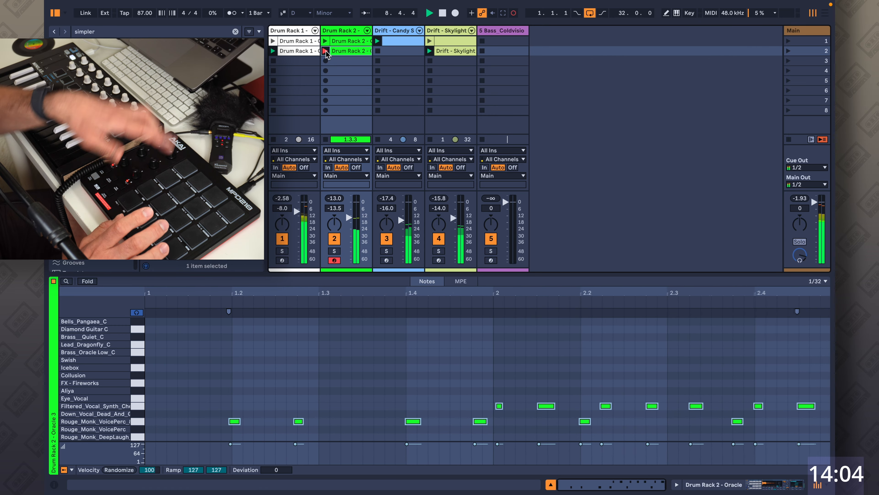
{"action": "left_click", "coordinate": [326, 51]}
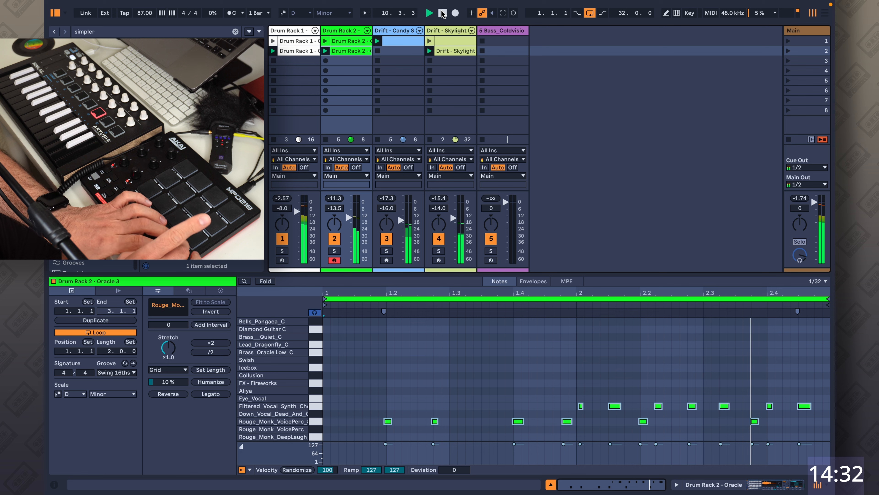
Duplicate the second Drum Rack 2 clip and overdub extra pad hits into the copy in the third slot.
{"action": "left_click", "coordinate": [354, 52]}
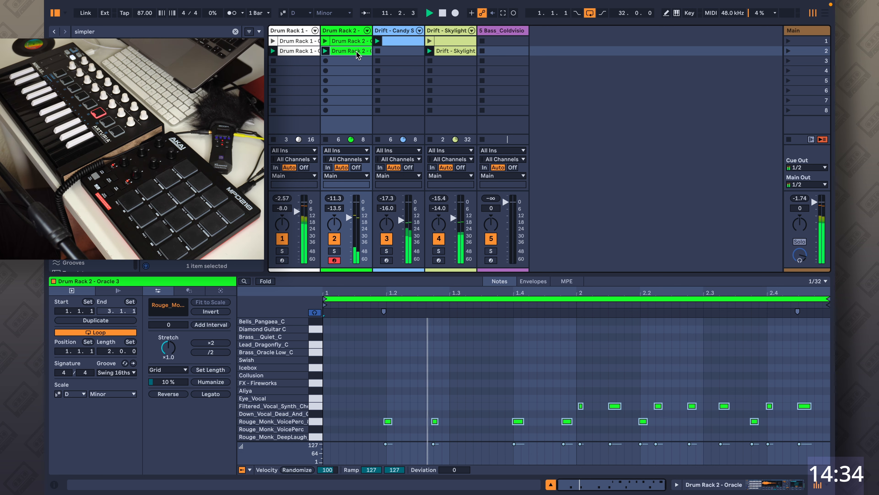
{"action": "key", "text": "super+d"}
{"action": "left_click", "coordinate": [353, 61]}
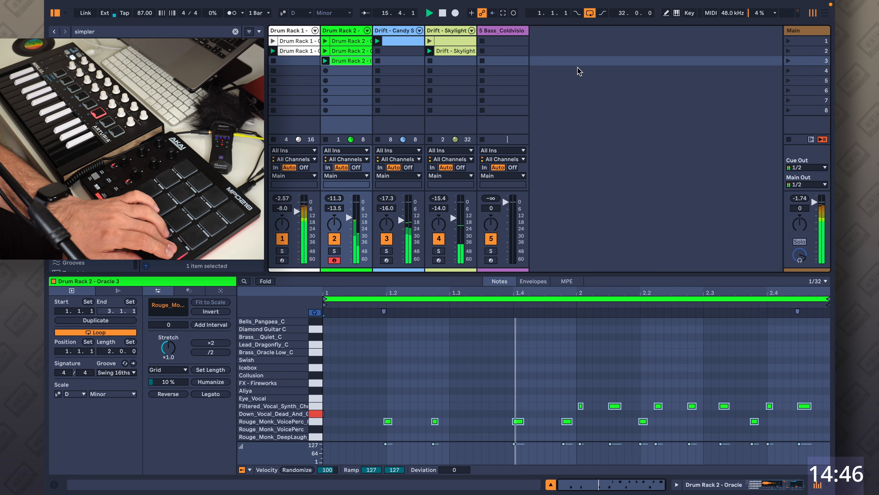
{"action": "left_click", "coordinate": [514, 13]}
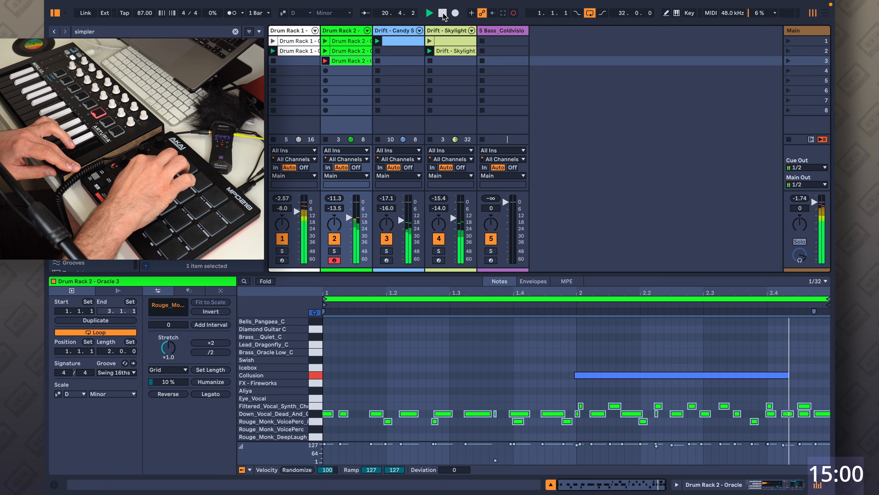
{"action": "left_click", "coordinate": [514, 13]}
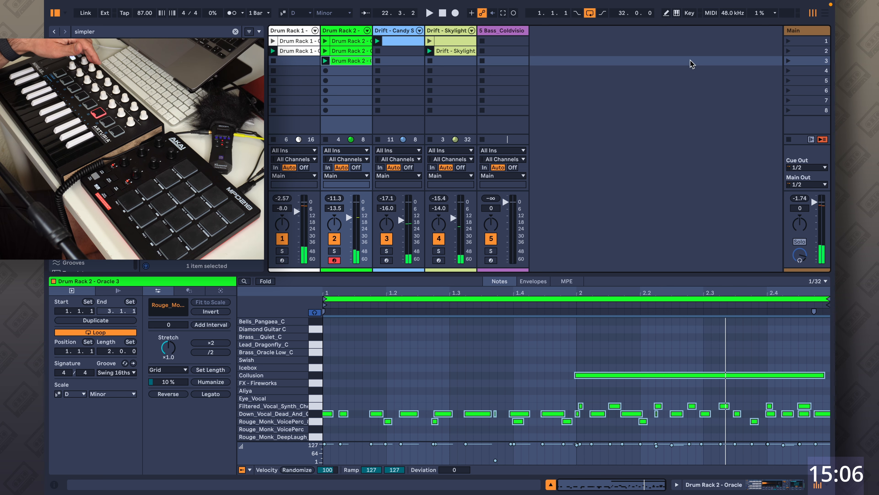
Arm the S Bass_Coldvision track and record a bass line into its second clip slot.
{"action": "left_click", "coordinate": [619, 71]}
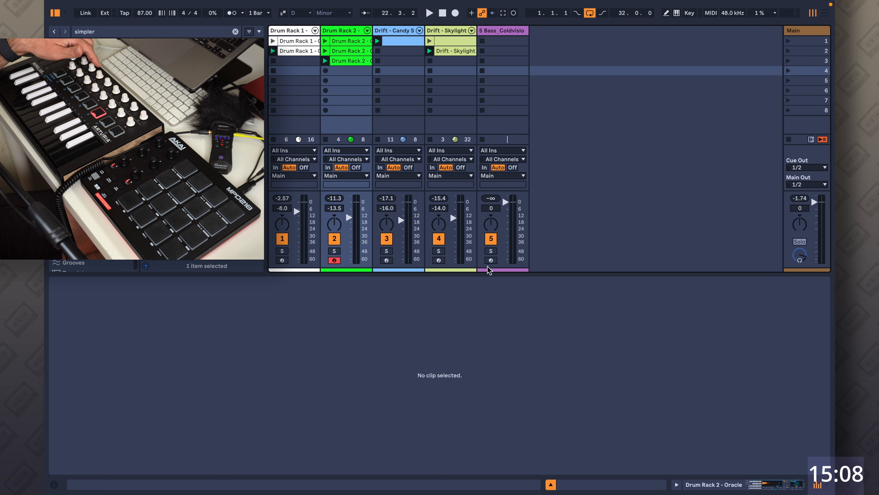
{"action": "left_click", "coordinate": [501, 123]}
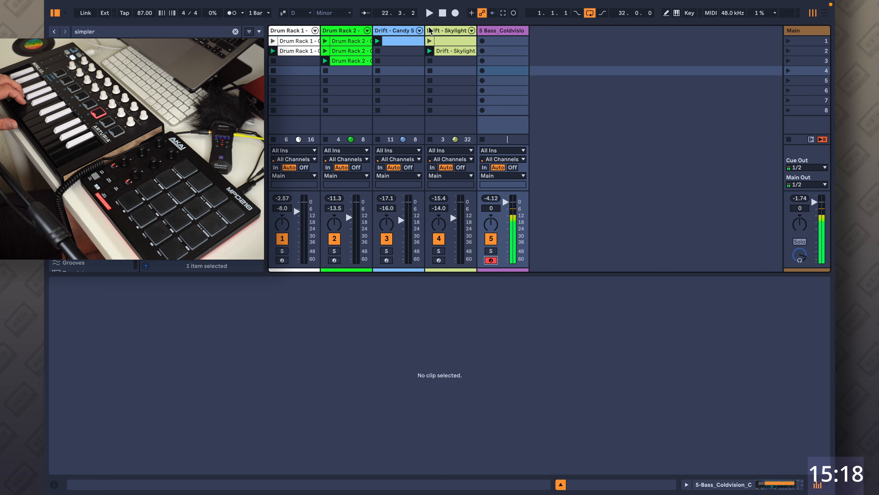
{"action": "left_click", "coordinate": [429, 14]}
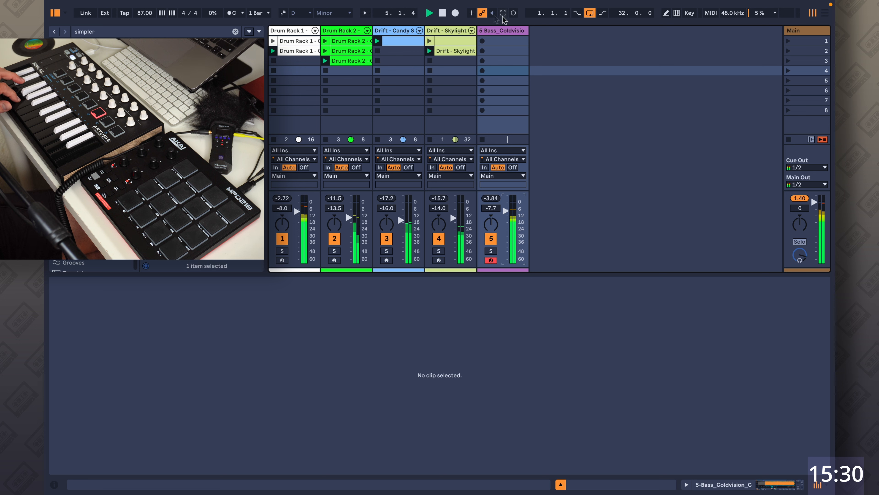
{"action": "left_click", "coordinate": [445, 12]}
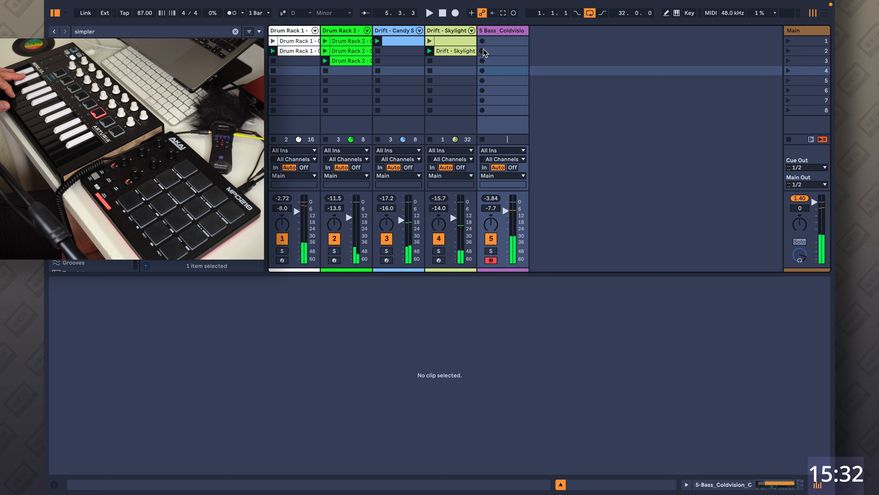
{"action": "left_click", "coordinate": [483, 50]}
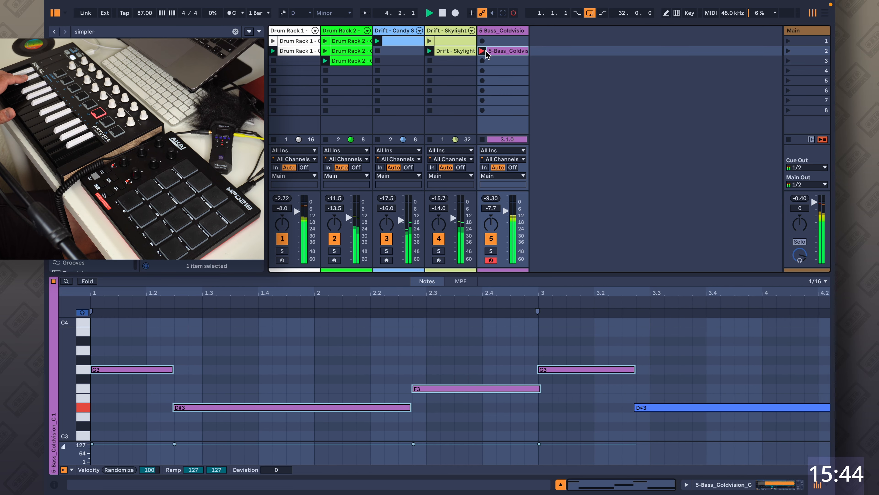
{"action": "left_click", "coordinate": [482, 50]}
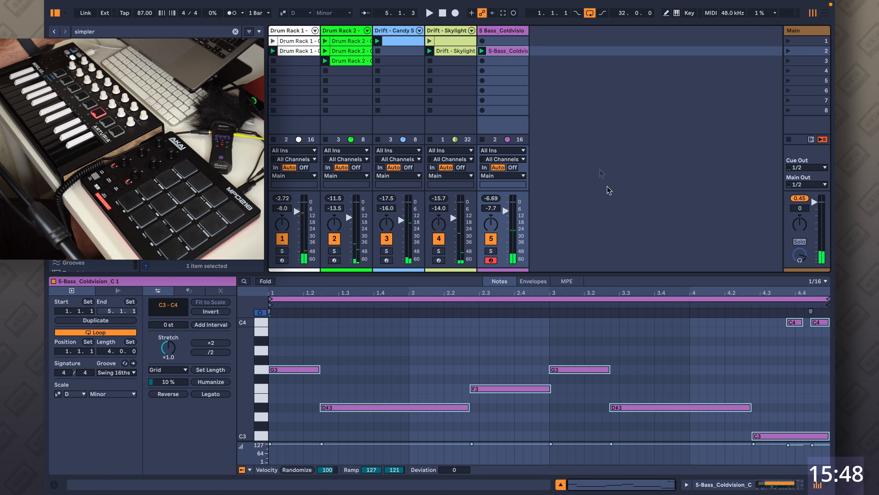
Move the bass clip down to the third slot and record a second bass take into the first slot.
{"action": "left_click_drag", "start_coordinate": [520, 52], "coordinate": [519, 61]}
{"action": "left_click", "coordinate": [509, 51]}
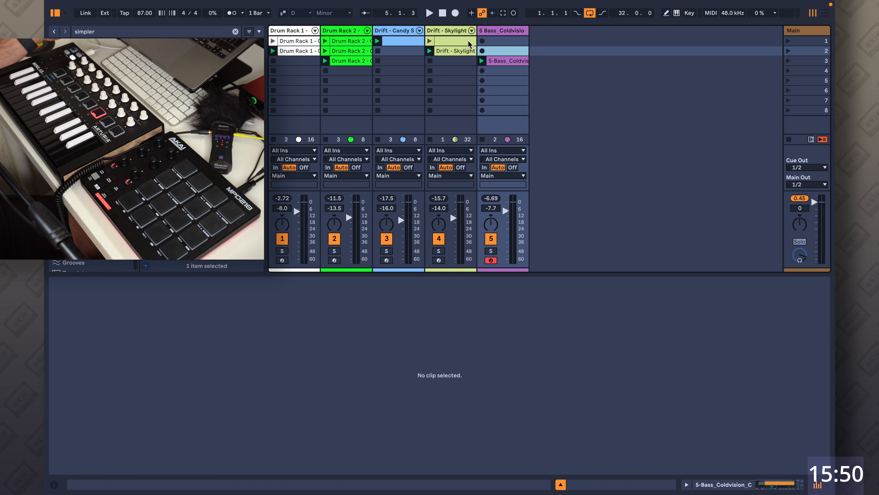
{"action": "left_click", "coordinate": [482, 40]}
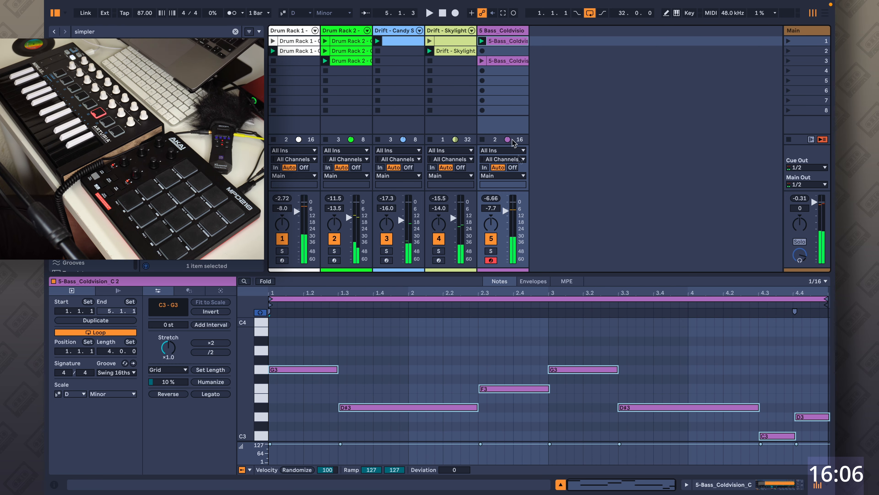
{"action": "left_click", "coordinate": [565, 81]}
Rearrange the bass, Drum Rack 2, Skylight and drum clips into lower slots so each row forms a scene.
{"action": "left_click_drag", "start_coordinate": [519, 45], "coordinate": [516, 71]}
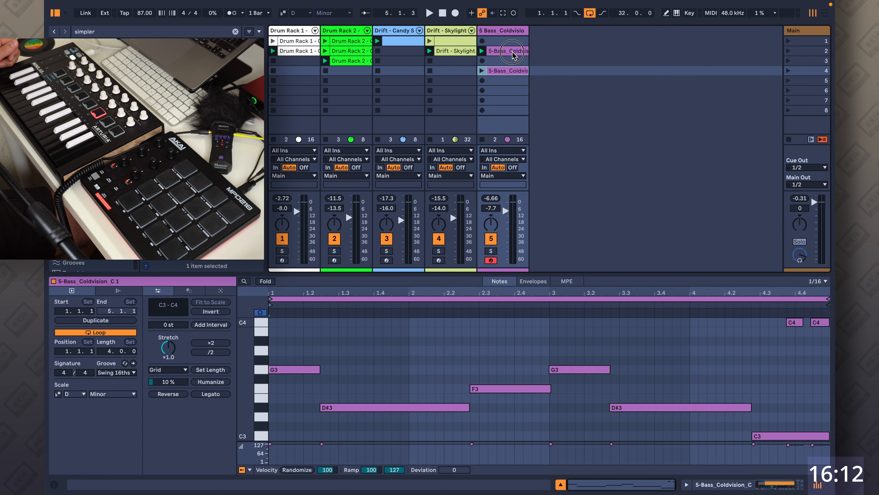
{"action": "left_click", "coordinate": [535, 58]}
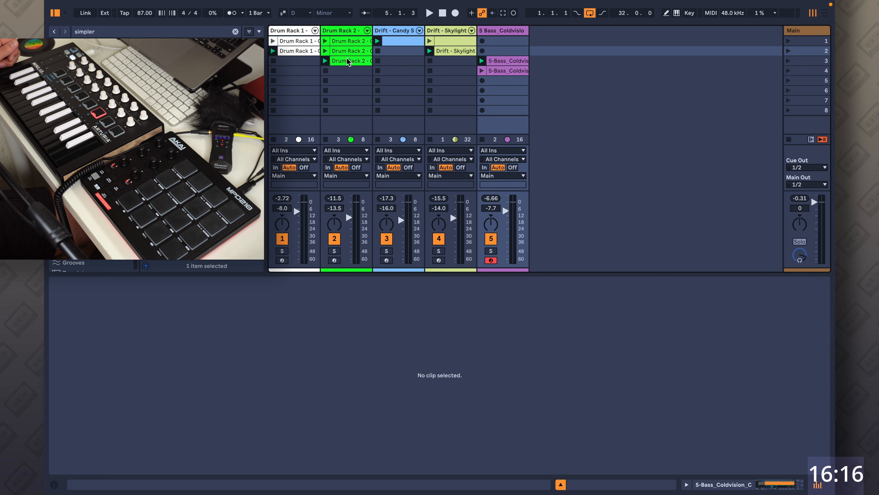
{"action": "left_click_drag", "start_coordinate": [350, 62], "coordinate": [364, 71]}
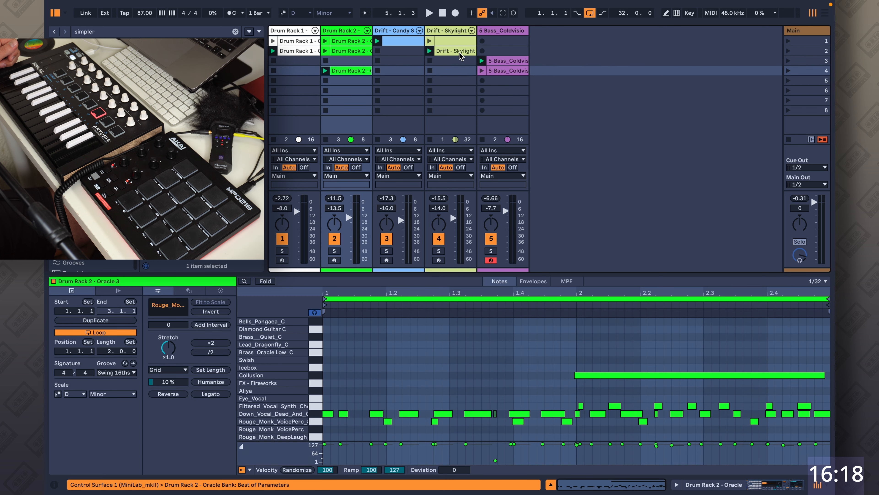
{"action": "mouse_move", "coordinate": [458, 51]}
{"action": "left_mouse_down"}
{"action": "mouse_move", "coordinate": [453, 74]}
{"action": "mouse_move", "coordinate": [454, 52]}
{"action": "left_mouse_up"}
{"action": "left_click_drag", "start_coordinate": [344, 51], "coordinate": [301, 61]}
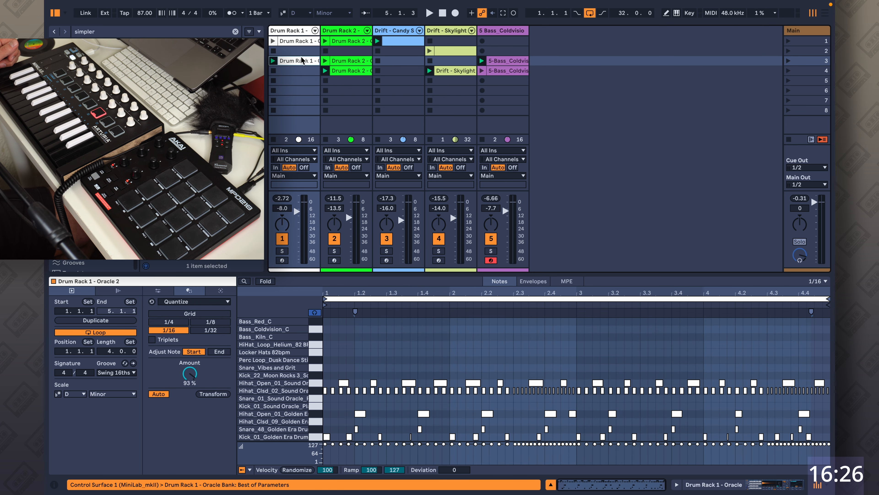
Remove the stop buttons from the empty slots in the Drum Rack 1, Drum Rack 2 and Candy Shop tracks.
{"action": "right_click", "coordinate": [300, 53]}
{"action": "left_click", "coordinate": [321, 73]}
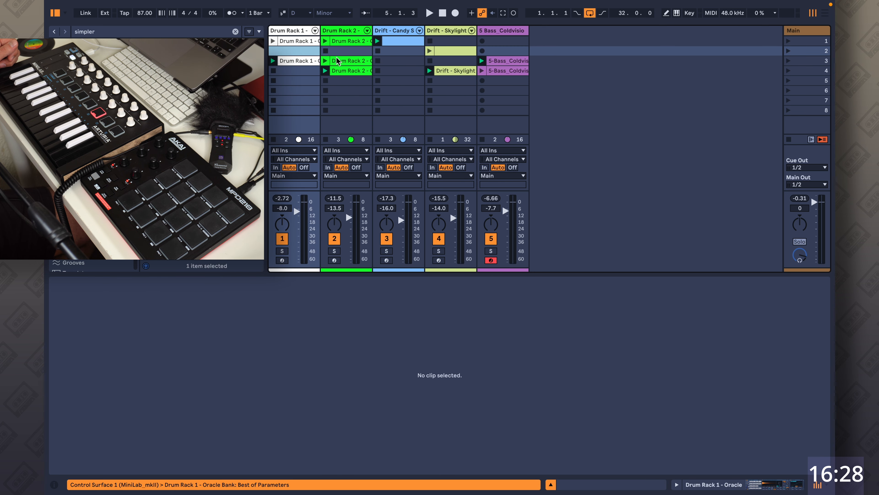
{"action": "right_click", "coordinate": [339, 52]}
{"action": "left_click", "coordinate": [362, 71]}
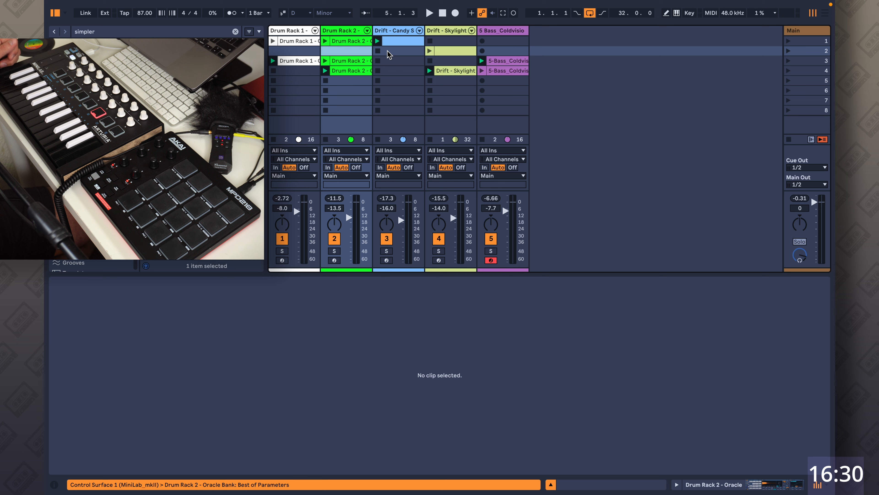
{"action": "left_click", "coordinate": [390, 54]}
{"action": "left_click", "coordinate": [400, 71], "text": "shift"}
{"action": "right_click", "coordinate": [403, 75]}
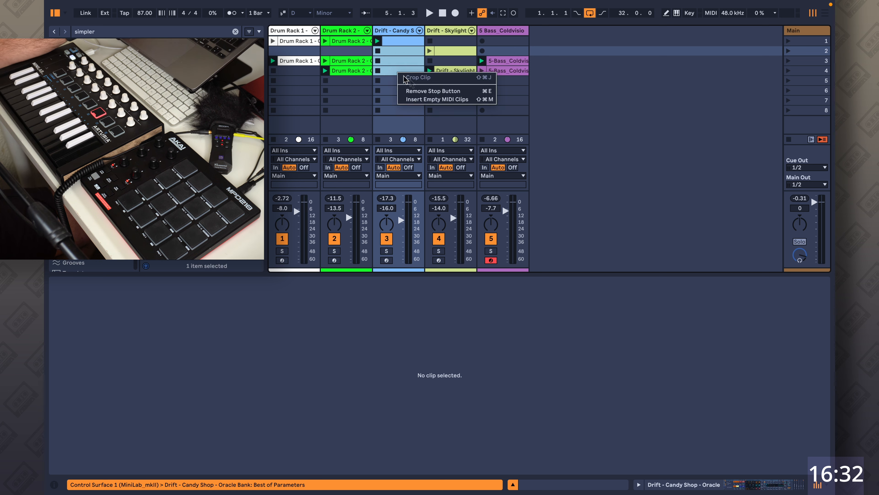
{"action": "left_click", "coordinate": [407, 91]}
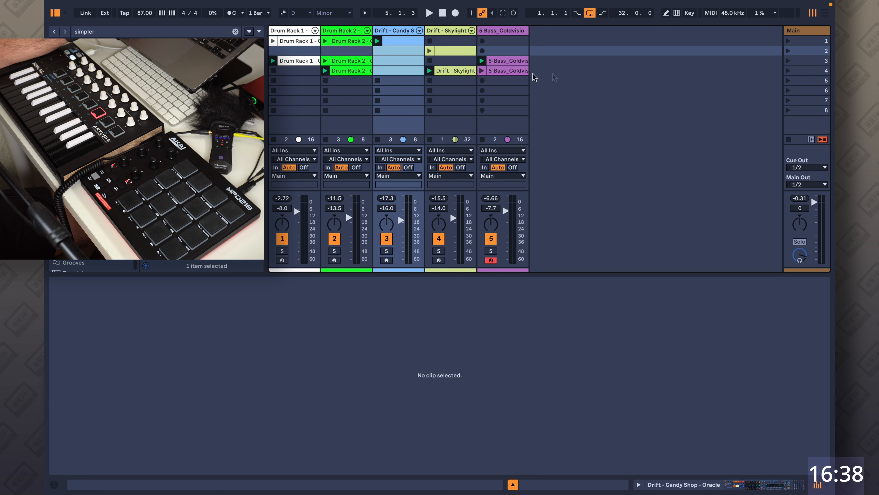
Launch the first three scenes one after another to audition them.
{"action": "left_click", "coordinate": [788, 40]}
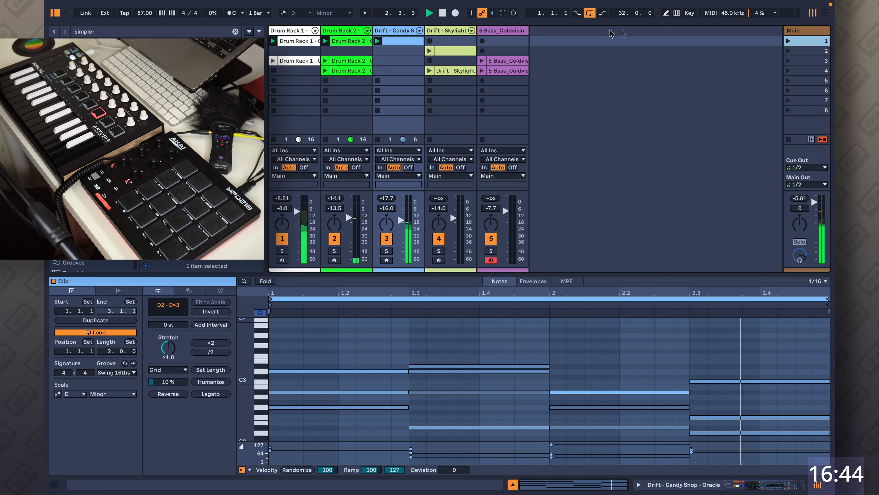
{"action": "mouse_move", "coordinate": [443, 18]}
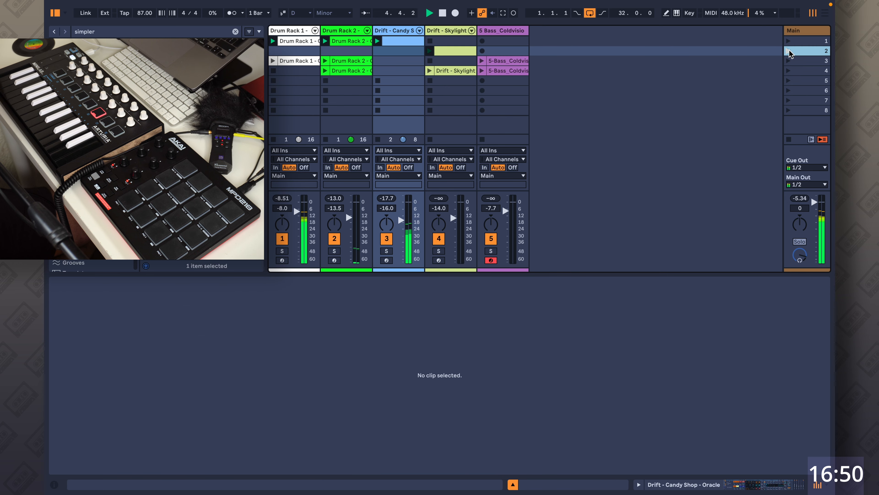
{"action": "left_click", "coordinate": [789, 51]}
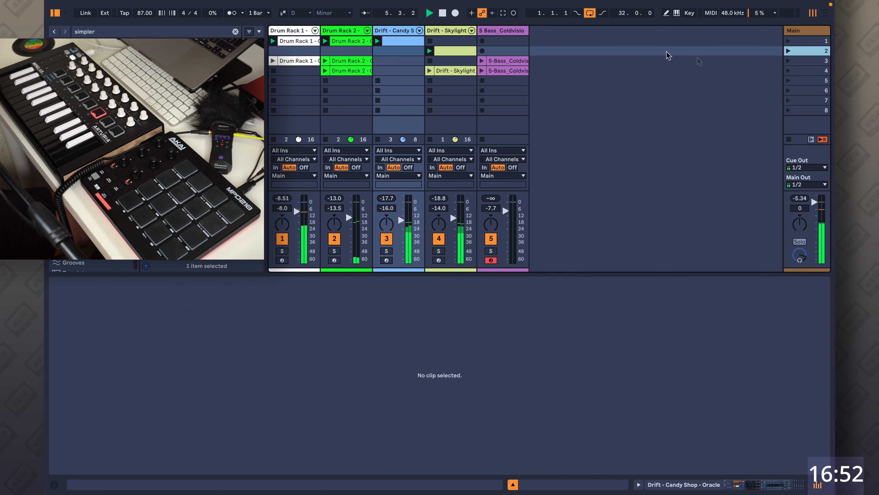
{"action": "left_click", "coordinate": [788, 61]}
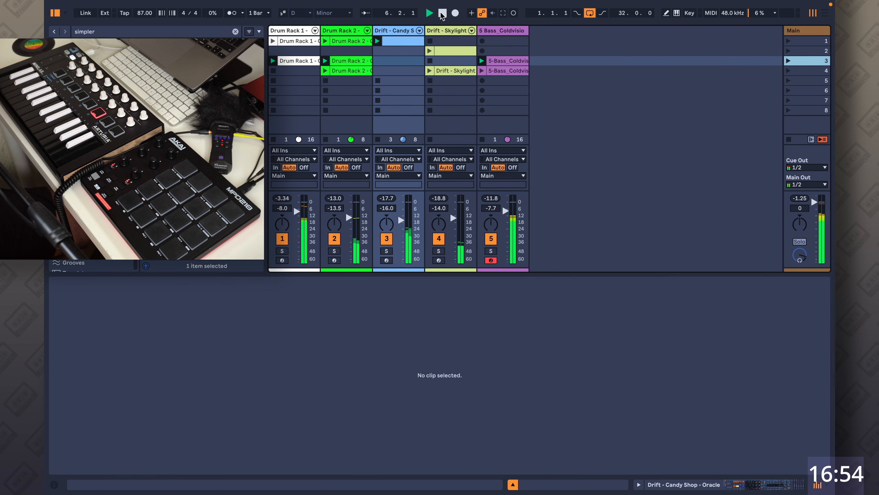
Move the second bass take into the second slot and launch scene 2.
{"action": "left_click_drag", "start_coordinate": [496, 50], "coordinate": [497, 50]}
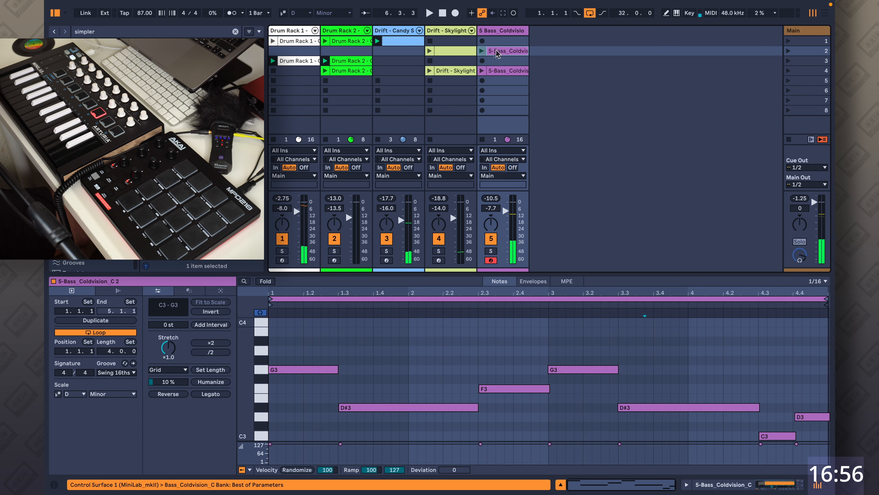
{"action": "left_click", "coordinate": [788, 51]}
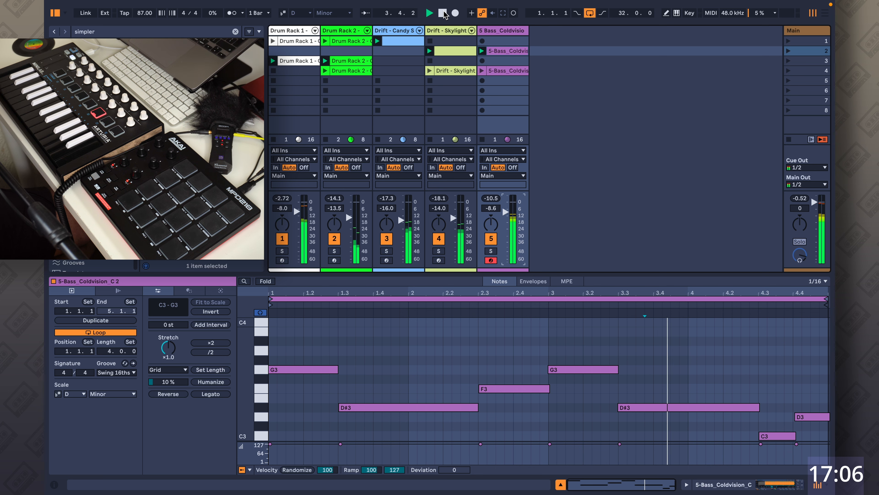
Remove the stop button from the third bass slot and stop playback.
{"action": "right_click", "coordinate": [513, 61]}
{"action": "left_click", "coordinate": [522, 76]}
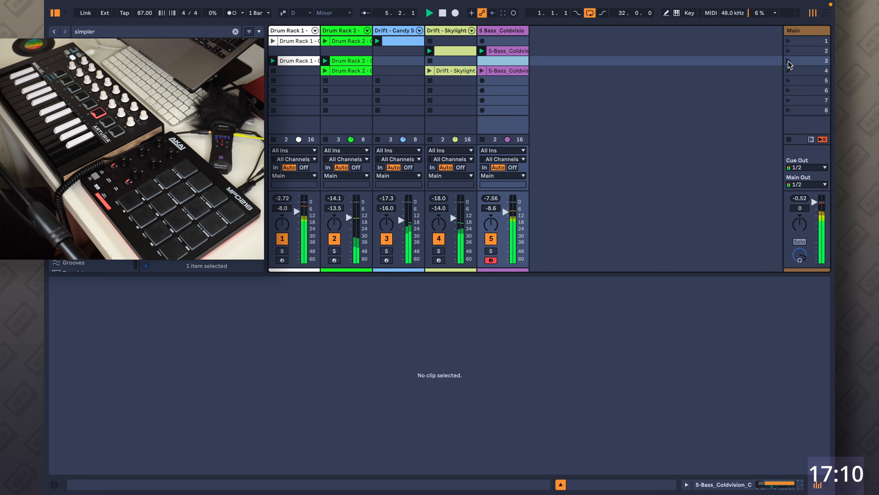
{"action": "key", "text": "space"}
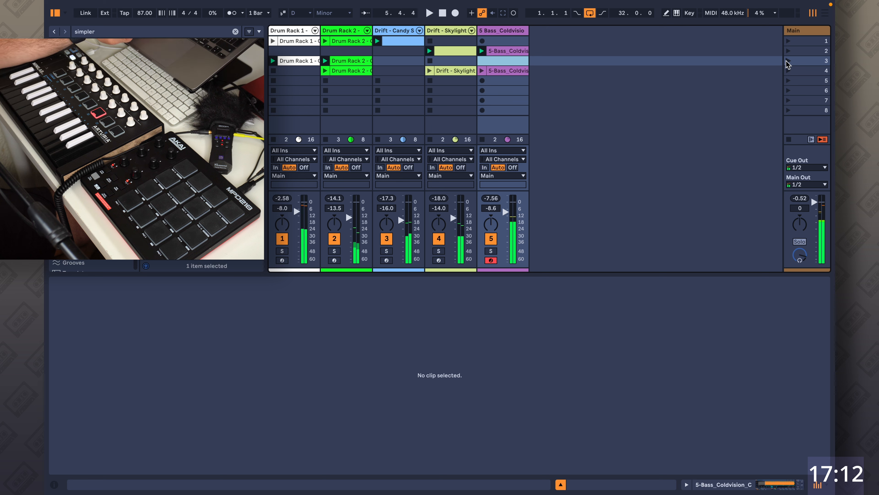
Launch scene 4 and remove the stop button from the Skylight track's third slot.
{"action": "left_click", "coordinate": [789, 73]}
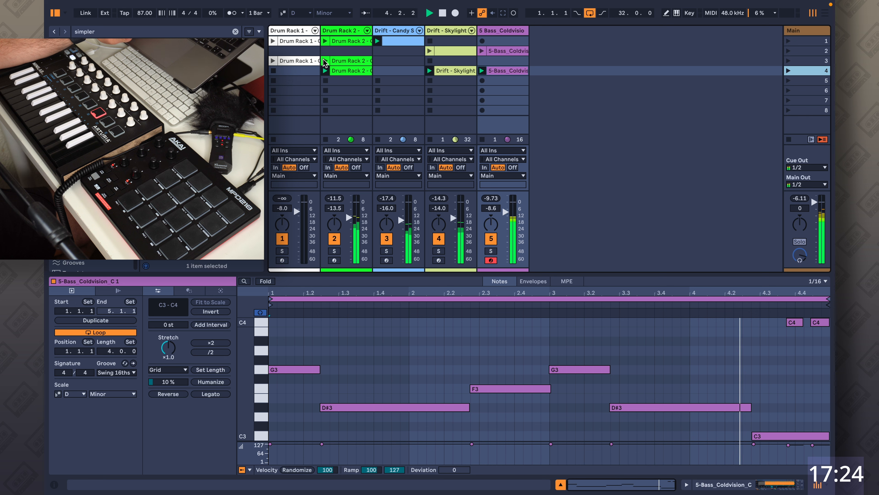
{"action": "right_click", "coordinate": [461, 63]}
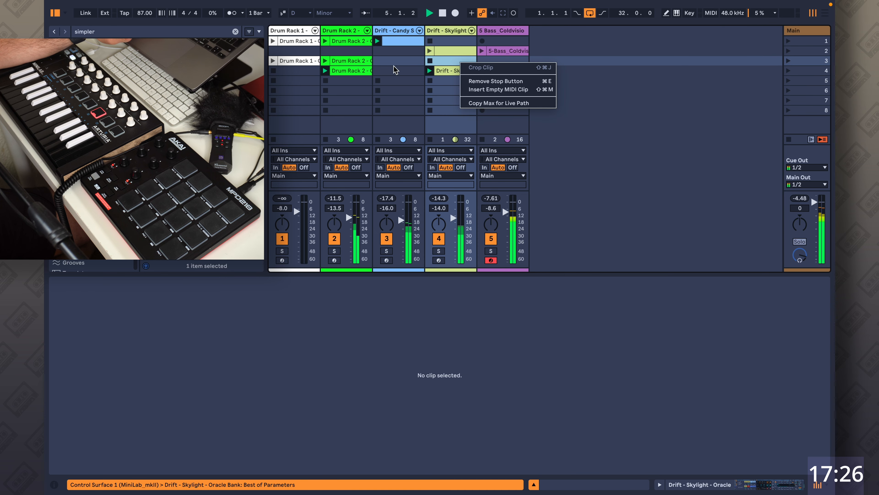
{"action": "left_click", "coordinate": [634, 80]}
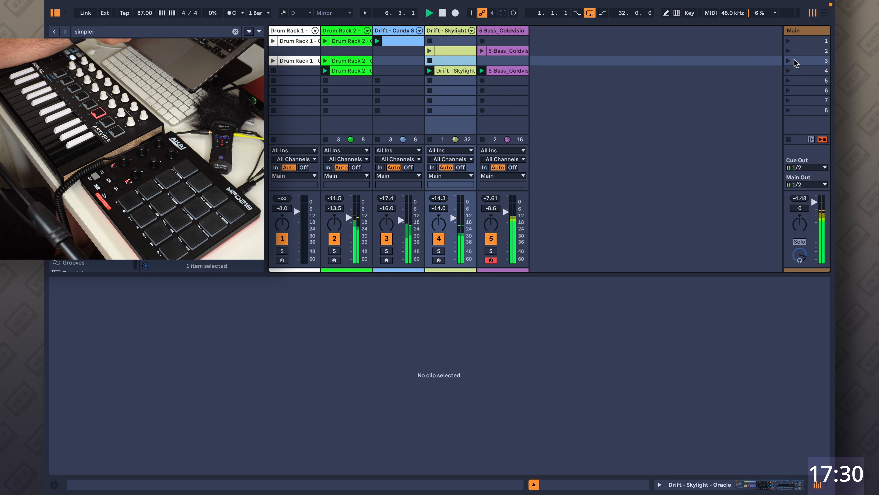
Copy the fourth Drum Rack 2 clip into the fifth slot and open the copy.
{"action": "left_click", "coordinate": [362, 71]}
{"action": "mouse_move", "coordinate": [351, 73]}
{"action": "left_mouse_down"}
{"action": "mouse_move", "coordinate": [352, 85]}
{"action": "mouse_move", "coordinate": [348, 72]}
{"action": "left_mouse_up"}
{"action": "left_click", "coordinate": [350, 82]}
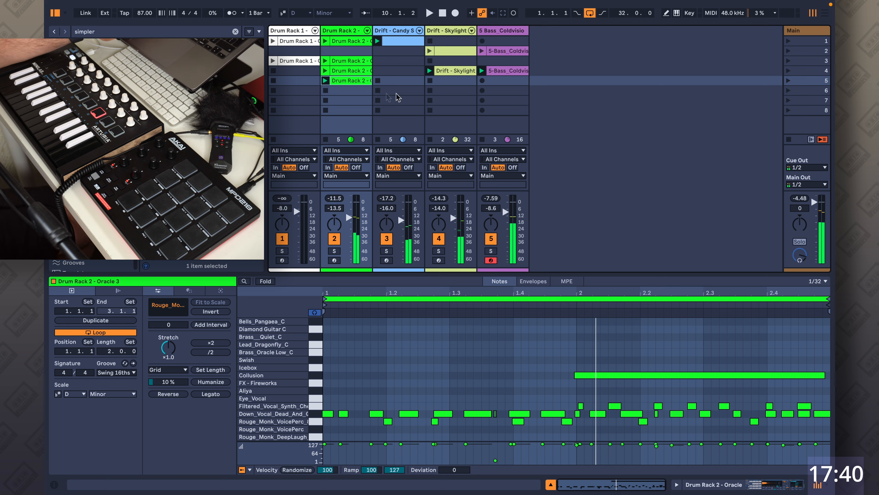
Delete all Down_Vocal_Dead_And_Gone notes from the copied Drum Rack 2 clip.
{"action": "left_click", "coordinate": [481, 365]}
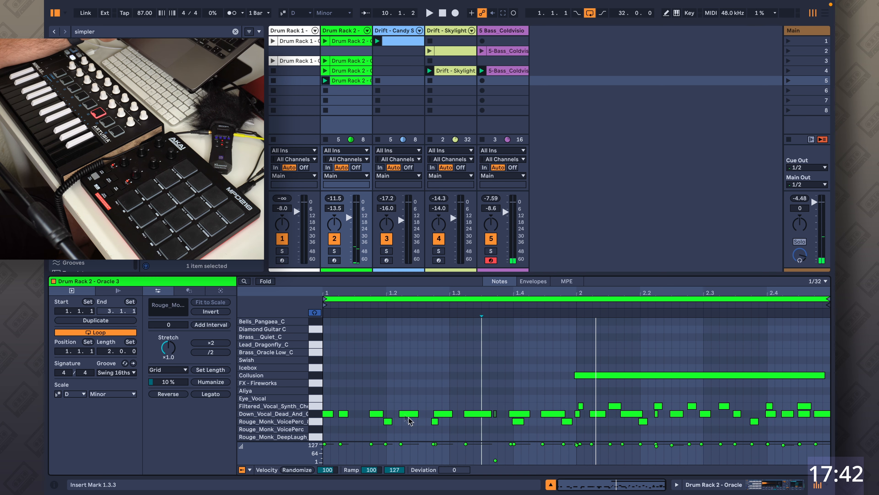
{"action": "left_click", "coordinate": [320, 414]}
{"action": "key", "text": "Delete"}
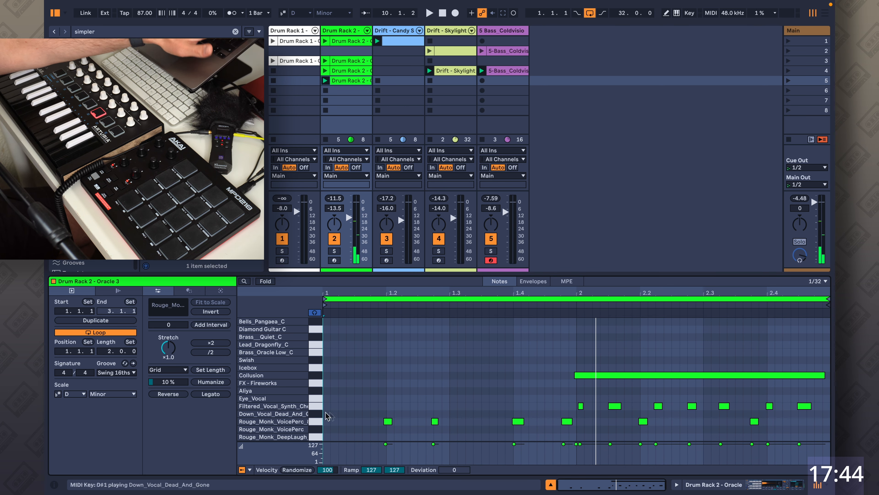
{"action": "left_click", "coordinate": [615, 101]}
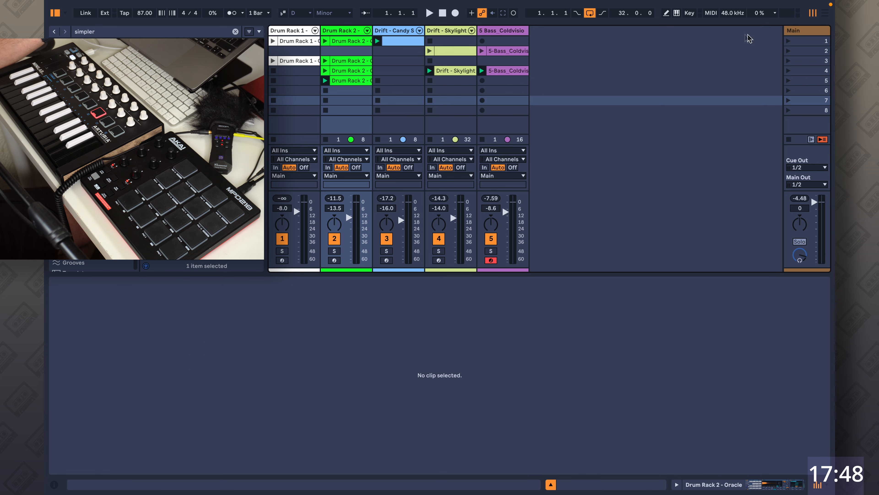
Switch to the Arrangement view and delete all existing clips from the arrangement.
{"action": "left_click", "coordinate": [789, 41]}
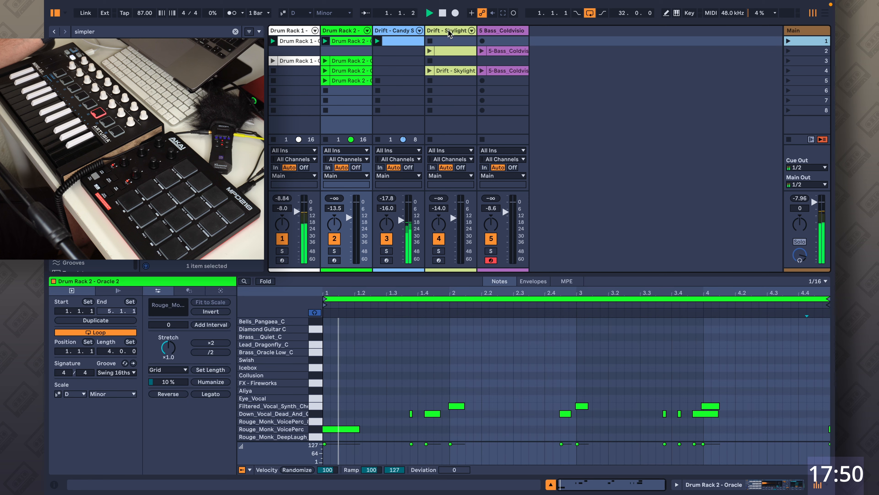
{"action": "left_click", "coordinate": [825, 13]}
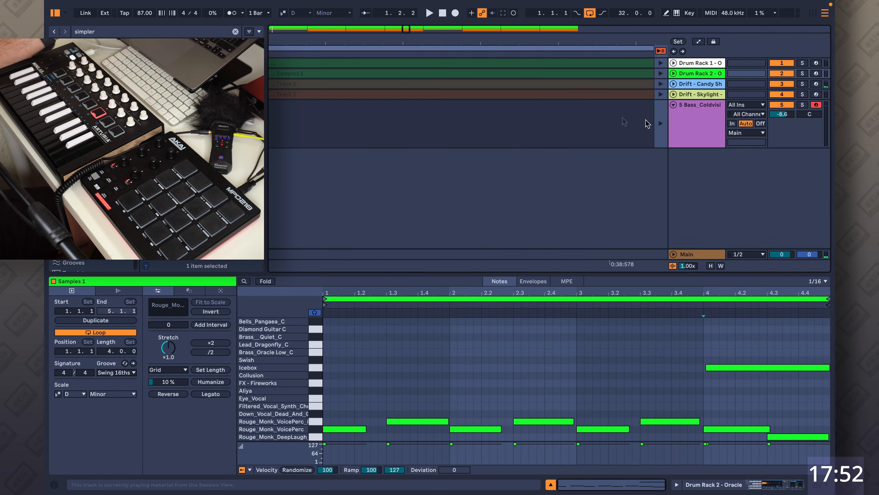
{"action": "left_click", "coordinate": [664, 52]}
{"action": "left_click", "coordinate": [593, 118]}
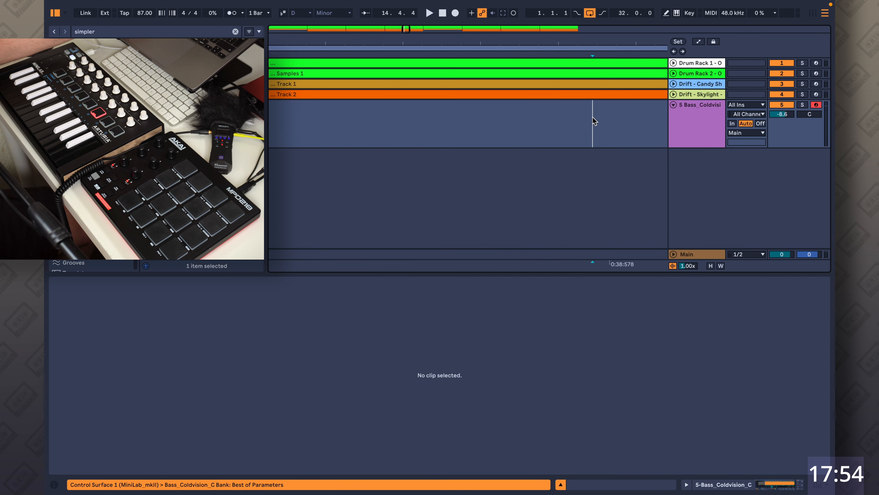
{"action": "key", "text": "super+a"}
{"action": "key", "text": "Delete"}
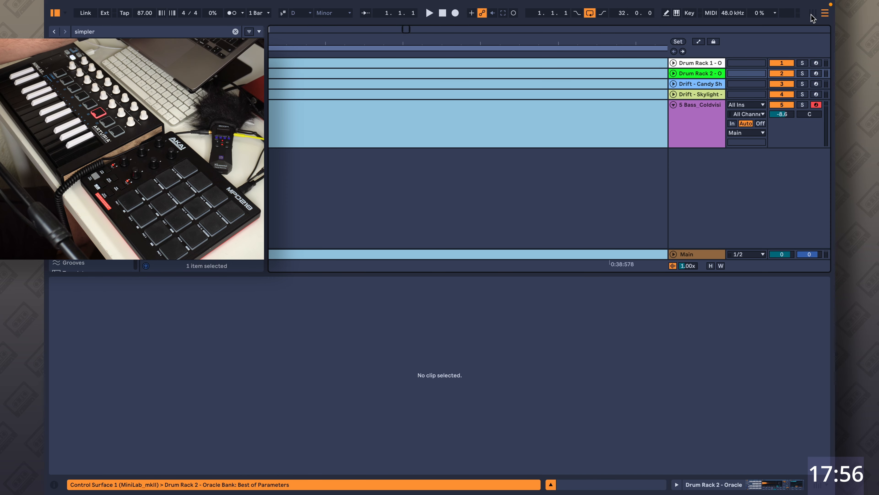
Return to the Session view, launch scene 1 and start recording into the Arrangement.
{"action": "key", "text": "Tab"}
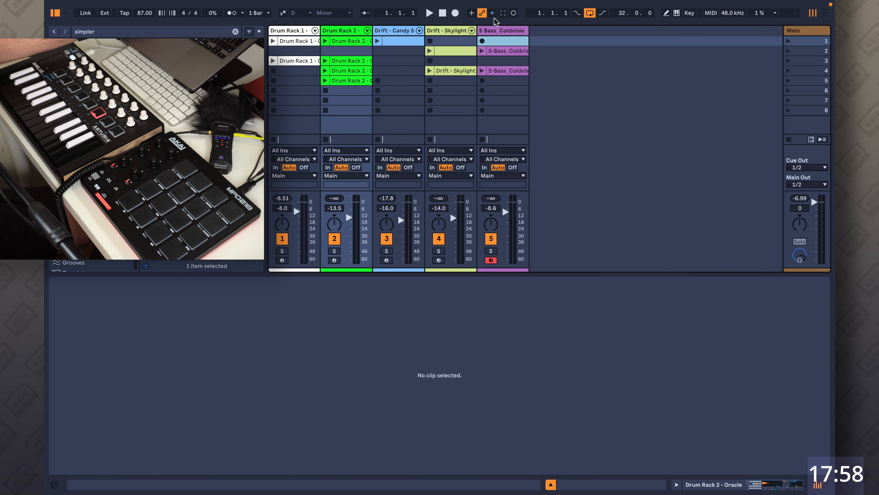
{"action": "left_click", "coordinate": [788, 41]}
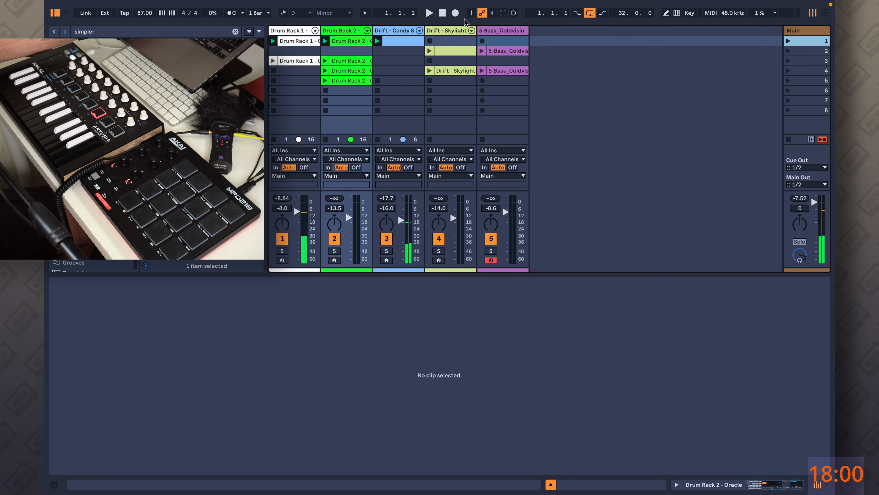
{"action": "left_click", "coordinate": [455, 13]}
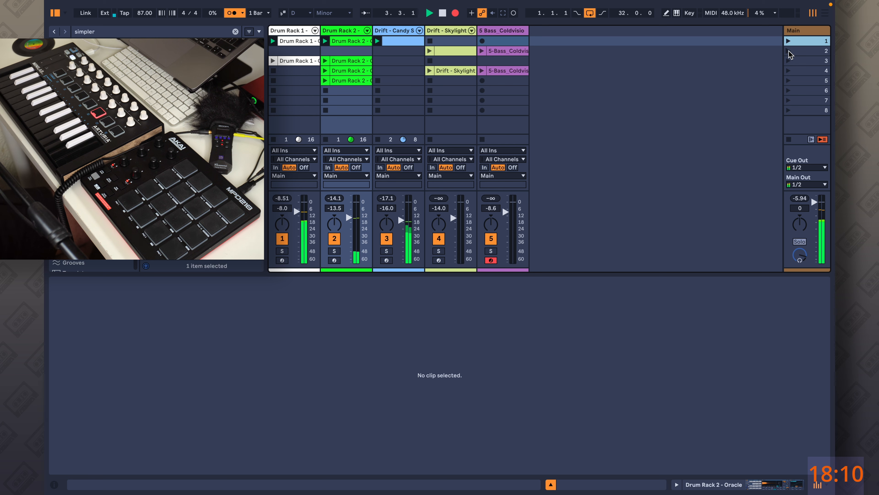
Launch scenes 2 and 3 in turn during the arrangement recording.
{"action": "left_click", "coordinate": [789, 51]}
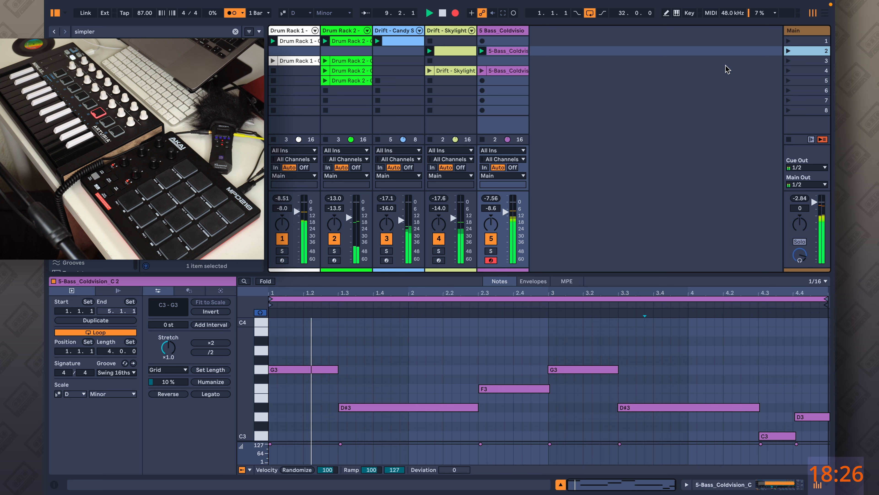
{"action": "left_click", "coordinate": [788, 61]}
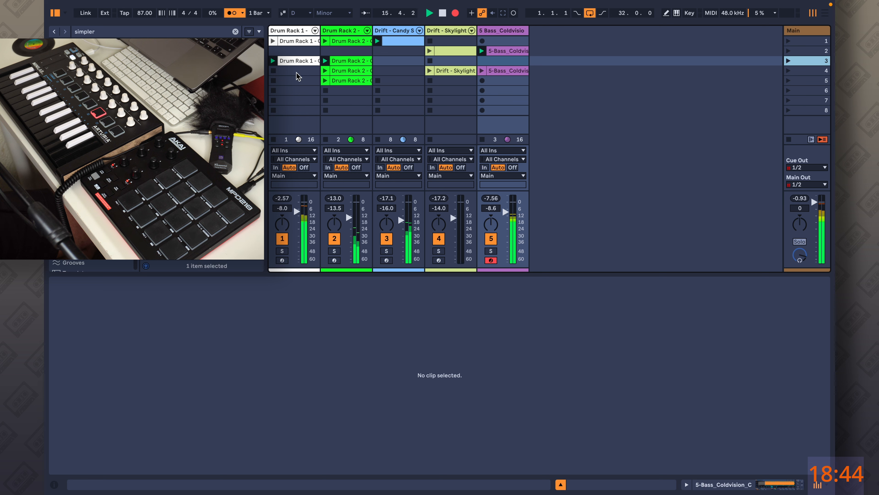
Copy Drum Rack 1's third clip into its fifth slot and launch scene 4.
{"action": "left_click_drag", "start_coordinate": [295, 59], "coordinate": [301, 83]}
{"action": "left_click", "coordinate": [791, 72]}
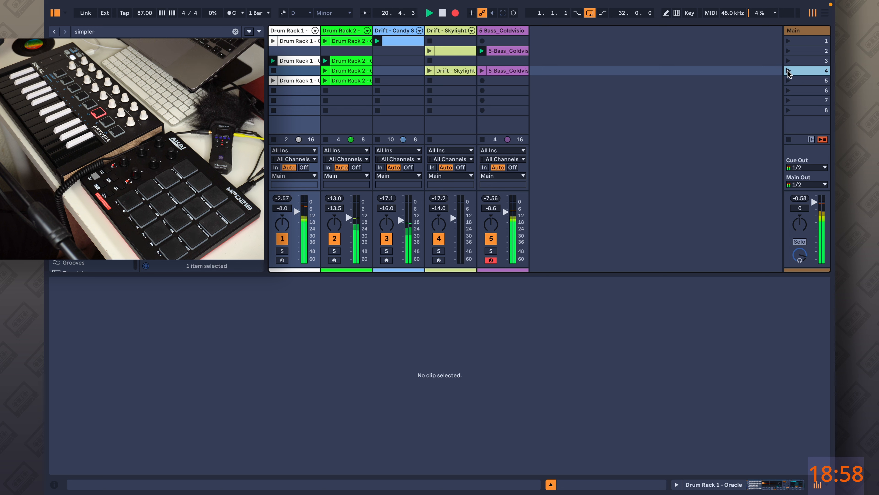
Remove the stop buttons from the fifth Skylight and bass slots, then launch scene 5 and stop recording.
{"action": "right_click", "coordinate": [466, 81]}
{"action": "left_click", "coordinate": [489, 97]}
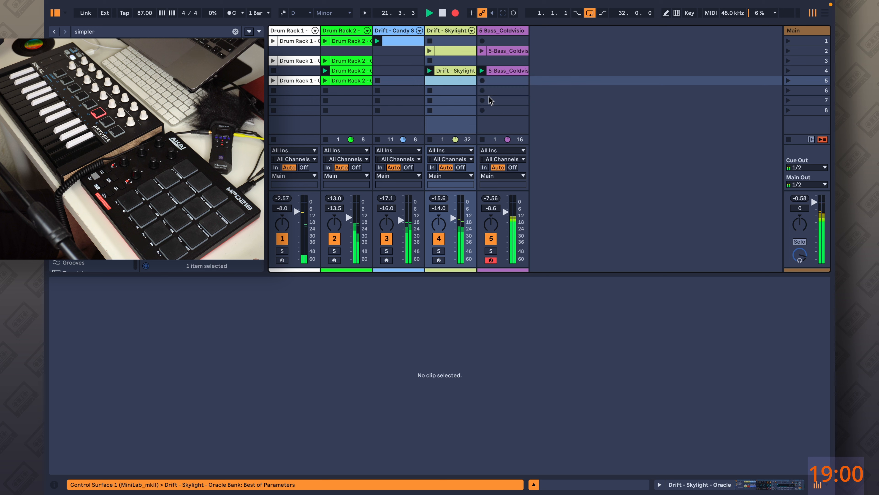
{"action": "right_click", "coordinate": [496, 82]}
{"action": "left_click", "coordinate": [525, 101]}
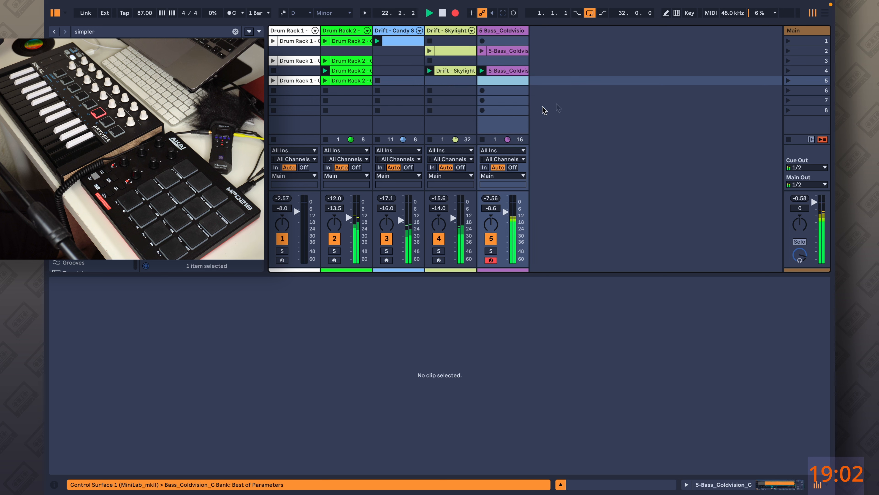
{"action": "left_click", "coordinate": [787, 81]}
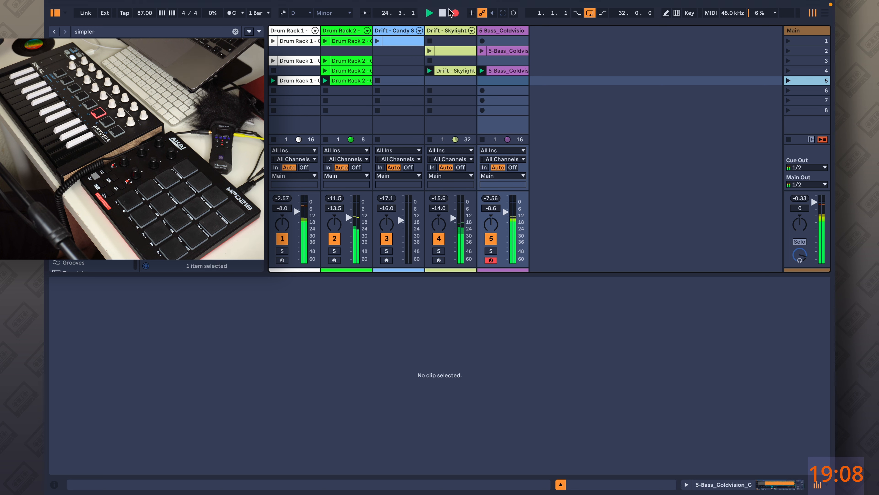
{"action": "left_click", "coordinate": [442, 14]}
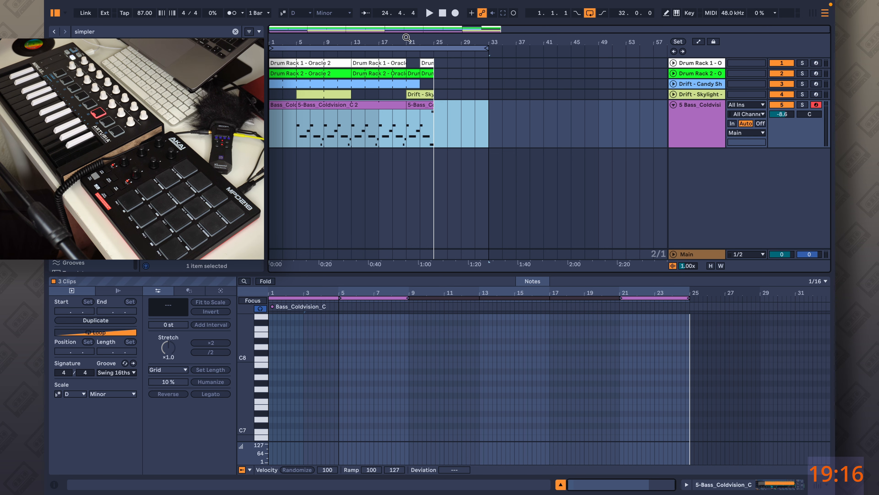
Open the recorded Drum Rack 2 clip in the arrangement and play the arrangement from the start.
{"action": "left_click_drag", "start_coordinate": [407, 37], "coordinate": [433, 64]}
{"action": "left_click", "coordinate": [450, 71]}
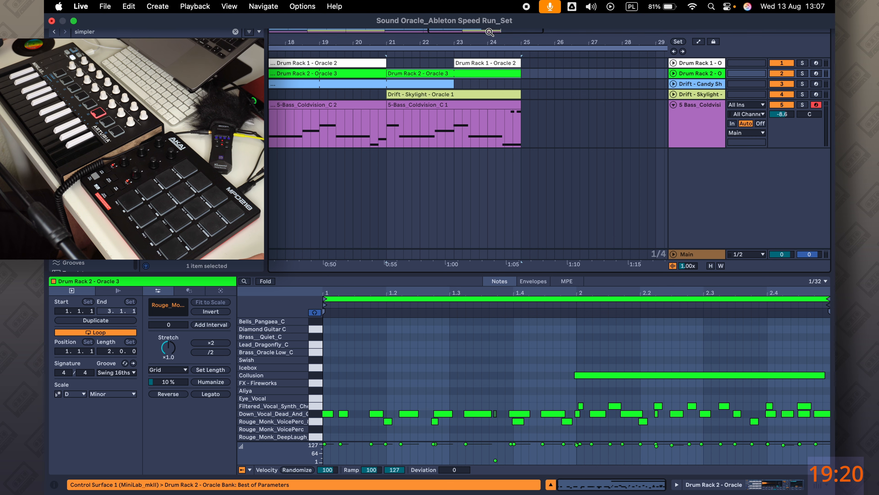
{"action": "left_click_drag", "start_coordinate": [488, 37], "coordinate": [484, 10]}
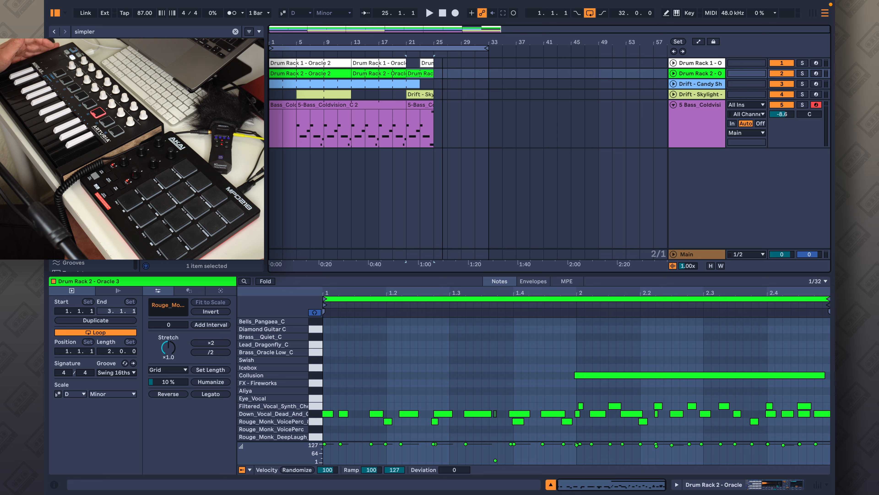
{"action": "left_click", "coordinate": [442, 12]}
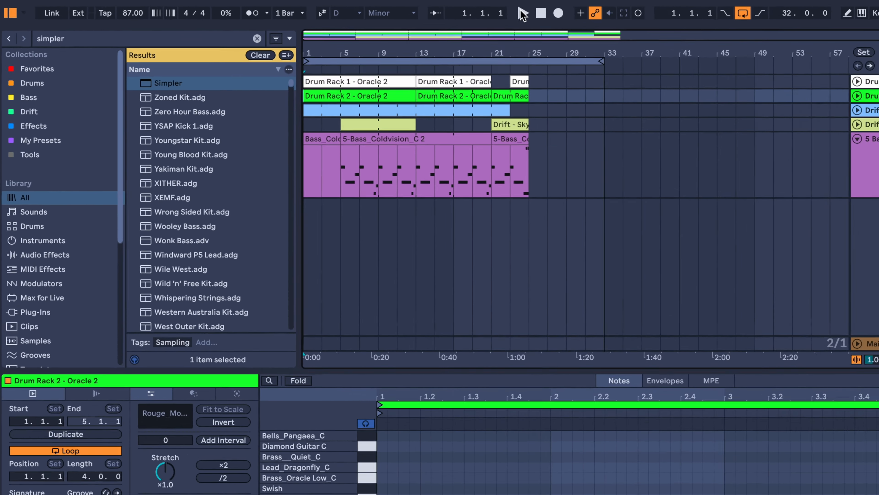
{"action": "left_click", "coordinate": [429, 13]}
Hide the browser, enlarge the track lanes and arrangement area, and set the global groove amount to 40%.
{"action": "left_click_drag", "start_coordinate": [242, 16], "coordinate": [241, 2]}
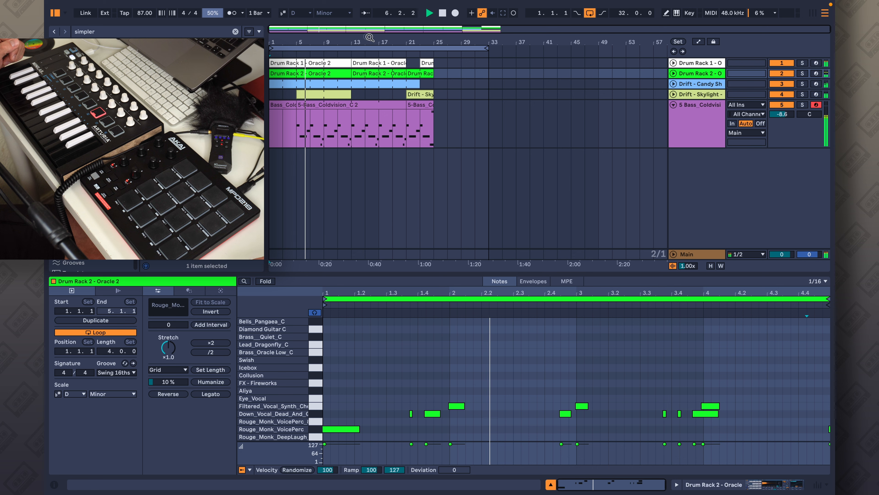
{"action": "left_click_drag", "start_coordinate": [364, 40], "coordinate": [428, 68]}
{"action": "left_click", "coordinate": [56, 13]}
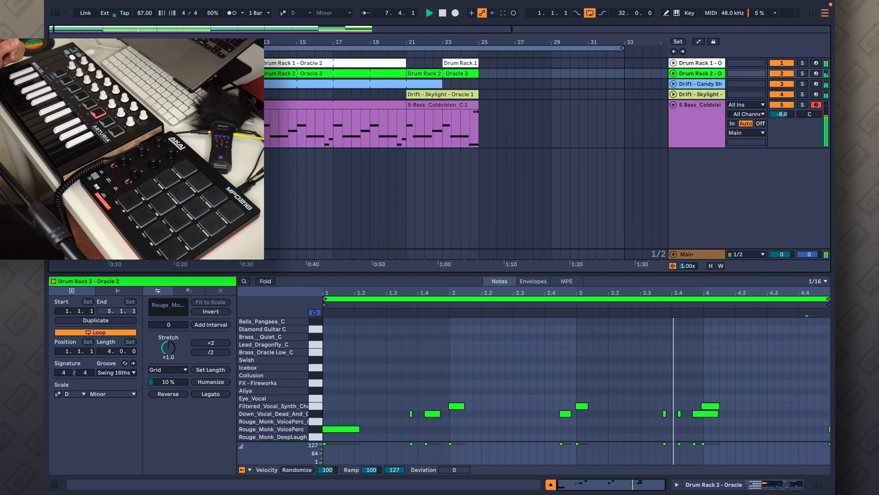
{"action": "left_click_drag", "start_coordinate": [111, 42], "coordinate": [128, 50]}
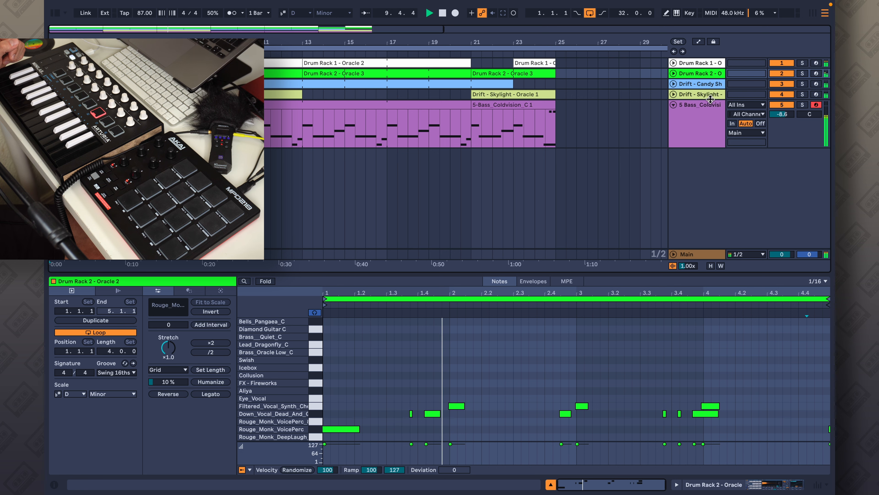
{"action": "left_click_drag", "start_coordinate": [710, 99], "coordinate": [714, 136]}
{"action": "left_click_drag", "start_coordinate": [708, 88], "coordinate": [713, 121]}
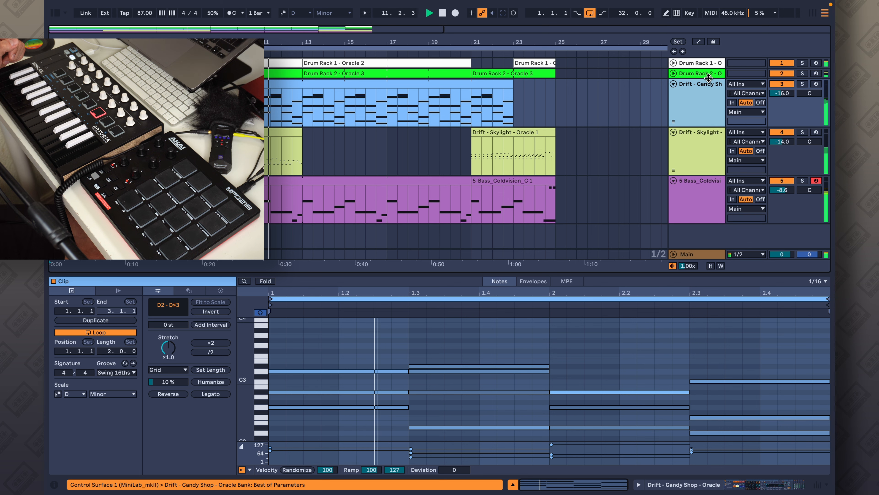
{"action": "left_click_drag", "start_coordinate": [708, 77], "coordinate": [709, 97]}
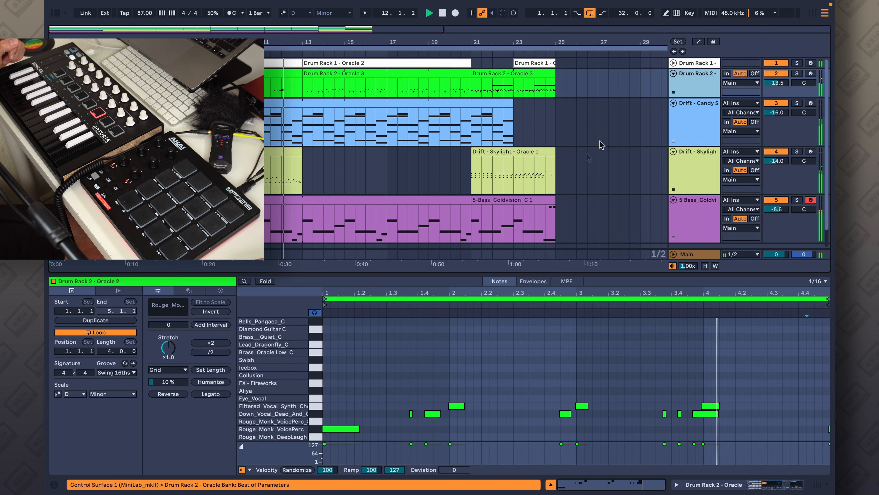
{"action": "left_click_drag", "start_coordinate": [526, 275], "coordinate": [523, 306]}
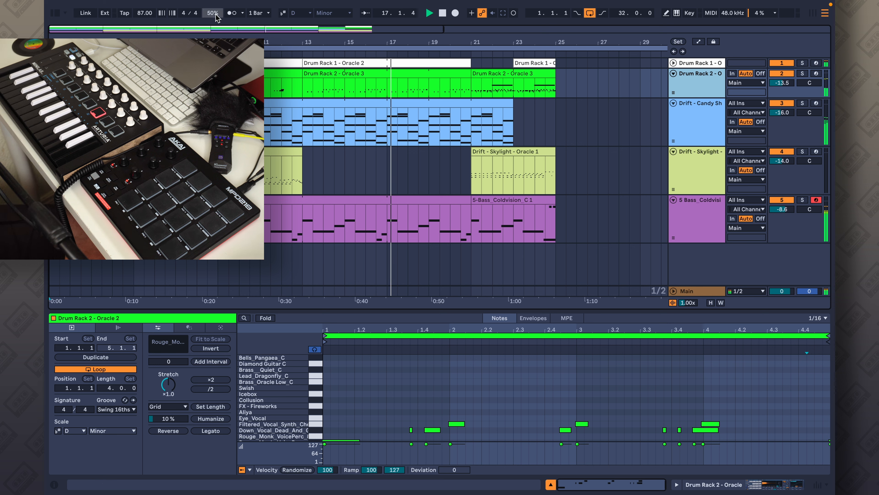
{"action": "mouse_move", "coordinate": [215, 13]}
{"action": "left_mouse_down"}
{"action": "mouse_move", "coordinate": [215, 48]}
{"action": "mouse_move", "coordinate": [213, 15]}
{"action": "left_mouse_up"}
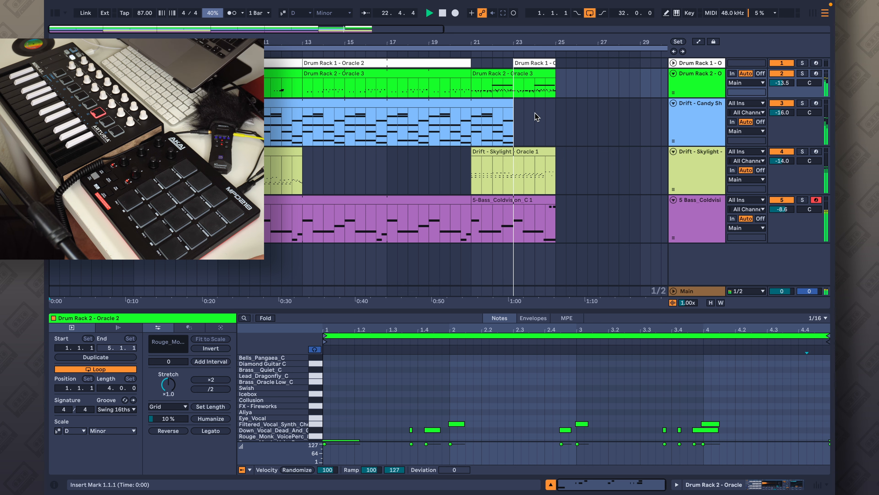
Select the end of the Drift - Candy Shop clip from about bar 23 to 25.
{"action": "left_click_drag", "start_coordinate": [513, 104], "coordinate": [567, 111]}
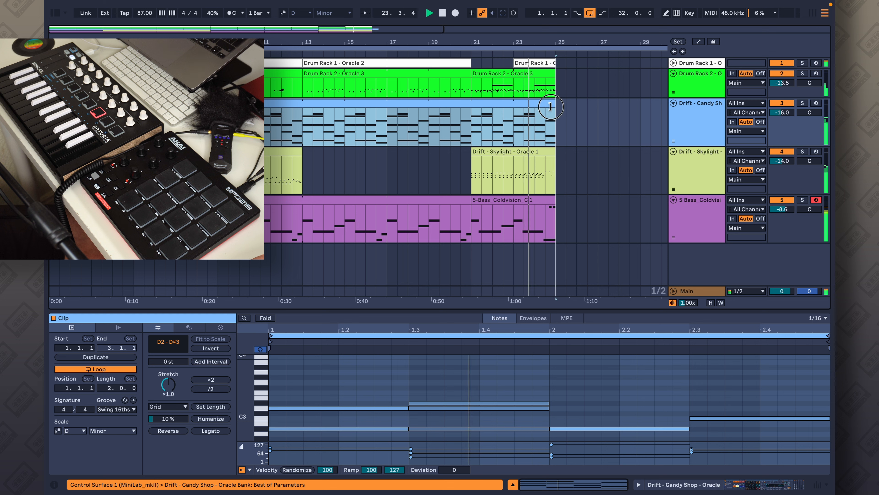